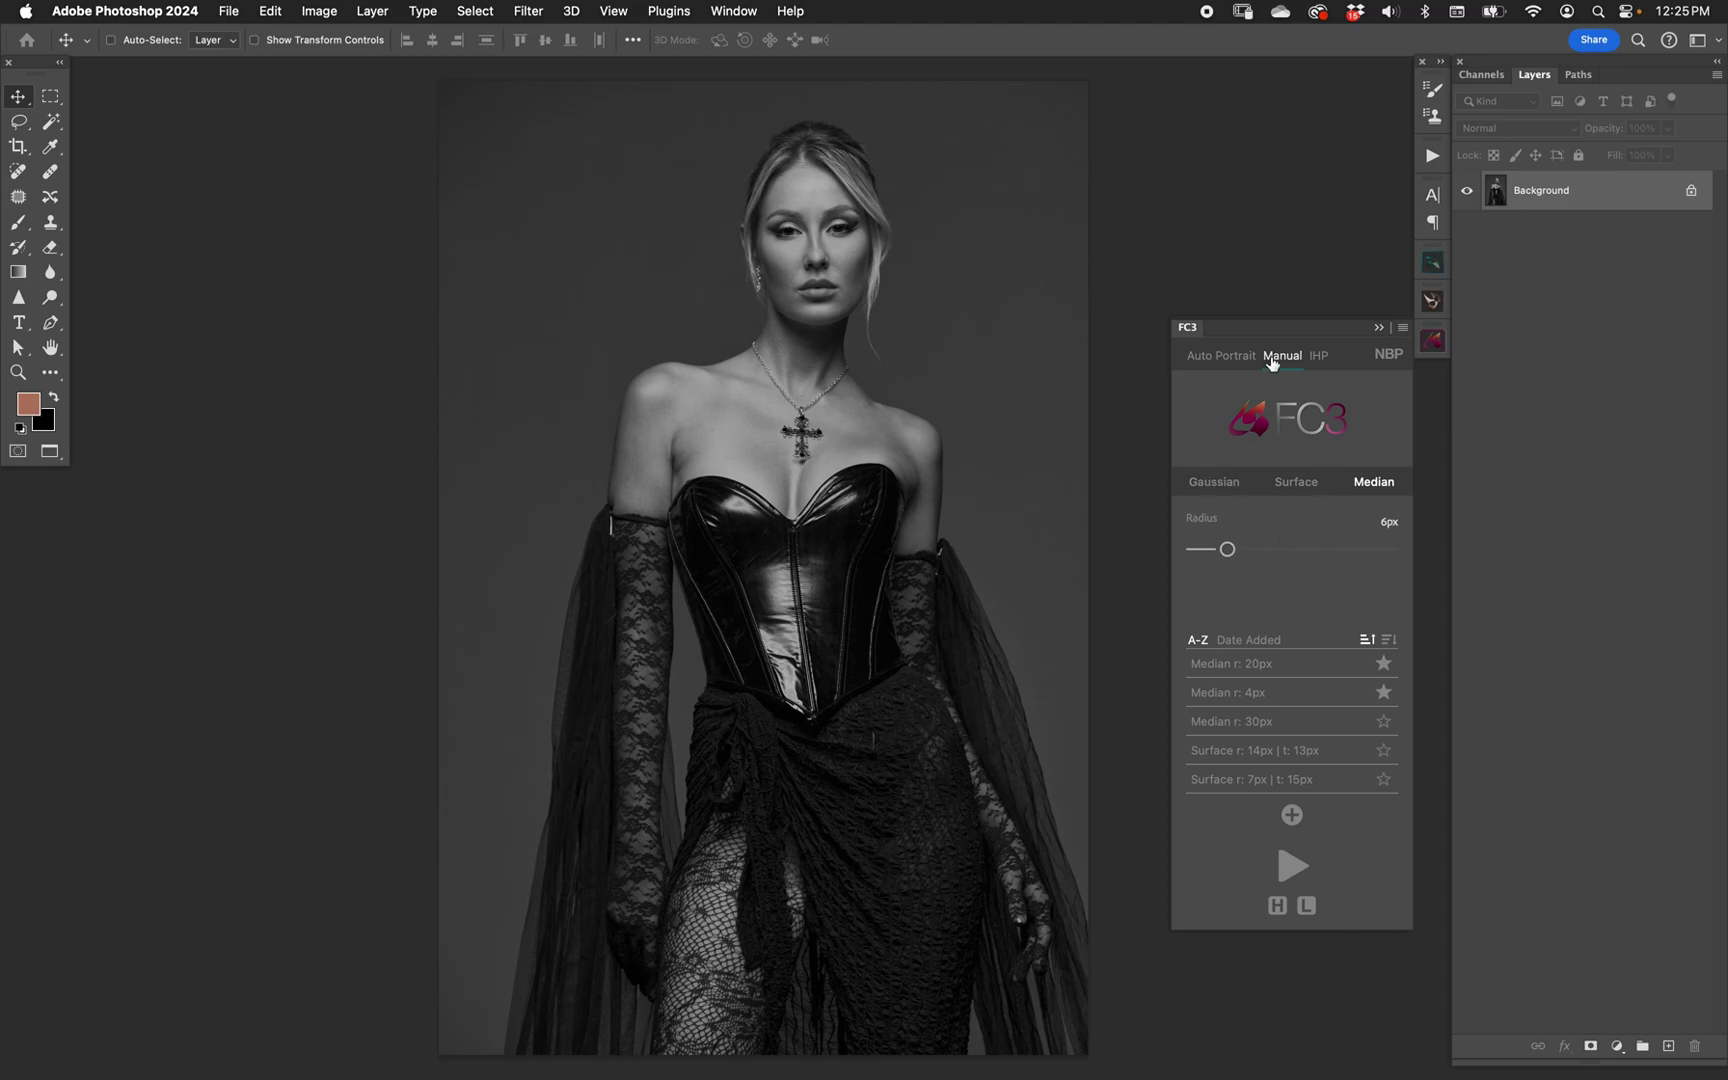
Step: Compare FC3's Gaussian, Surface and Median options, then open the Median Preferences page
left_click(1228, 495)
left_click(1296, 492)
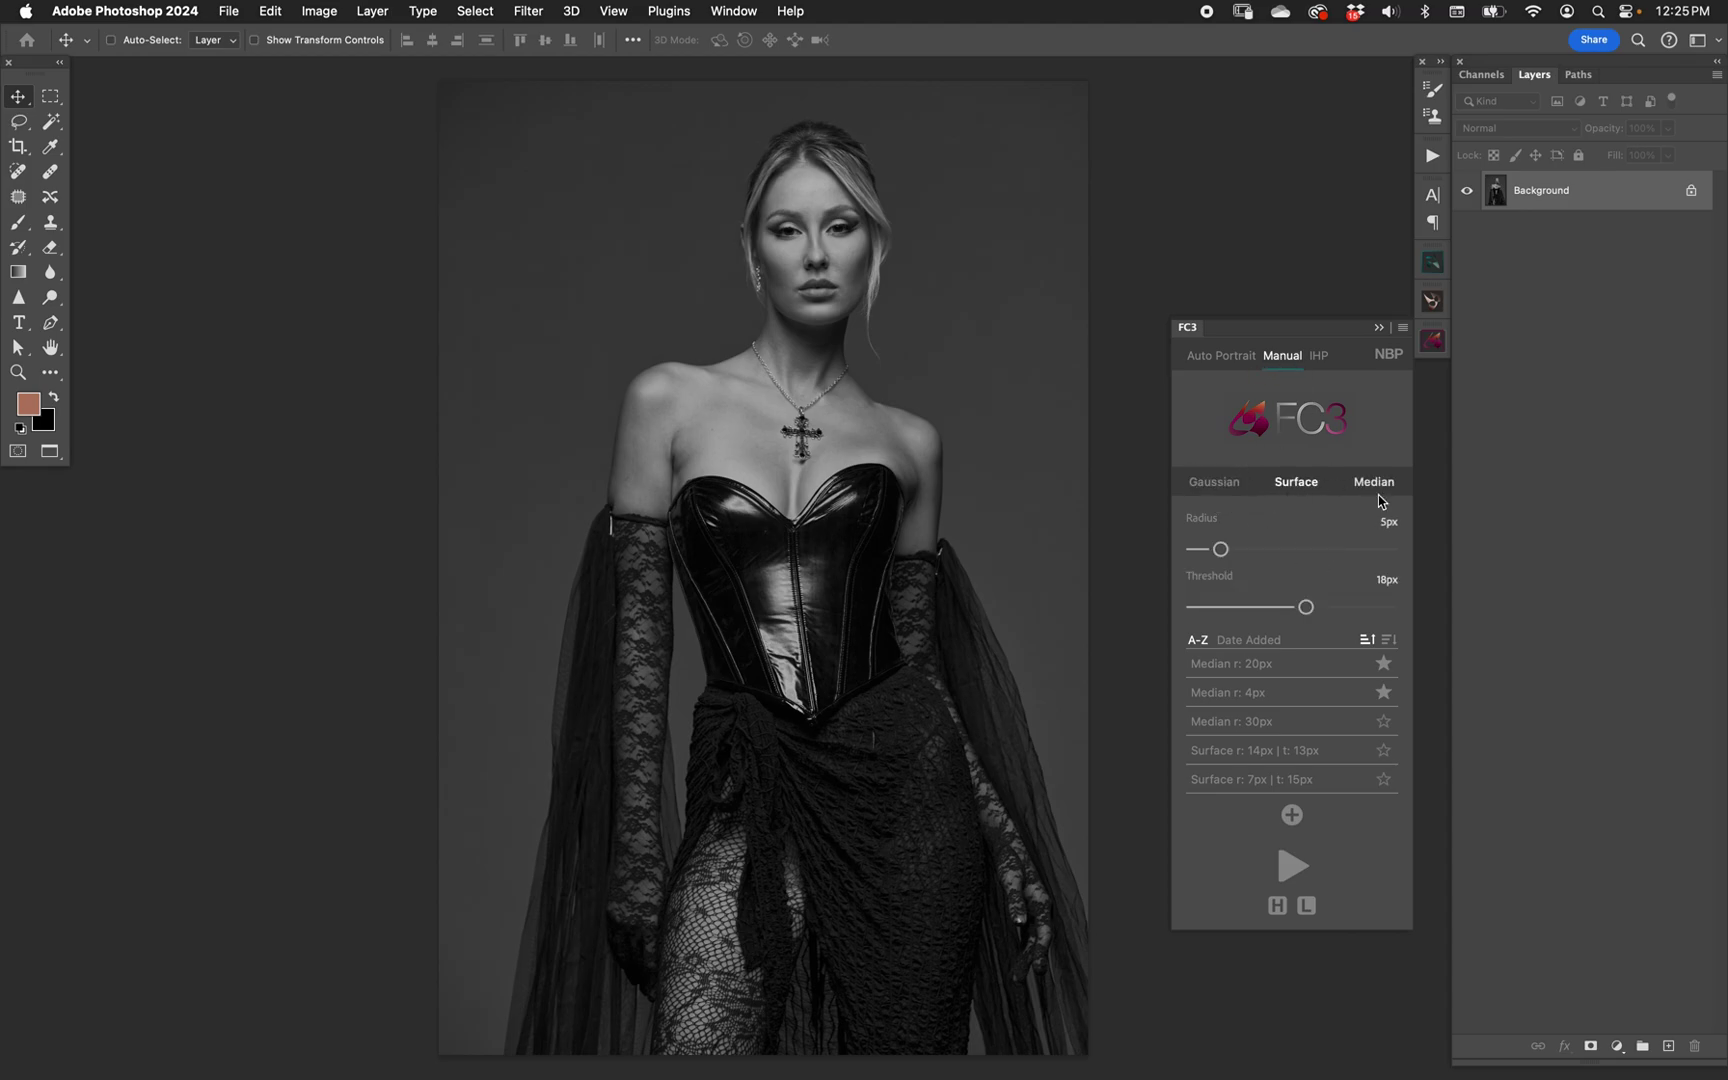
left_click(1380, 493)
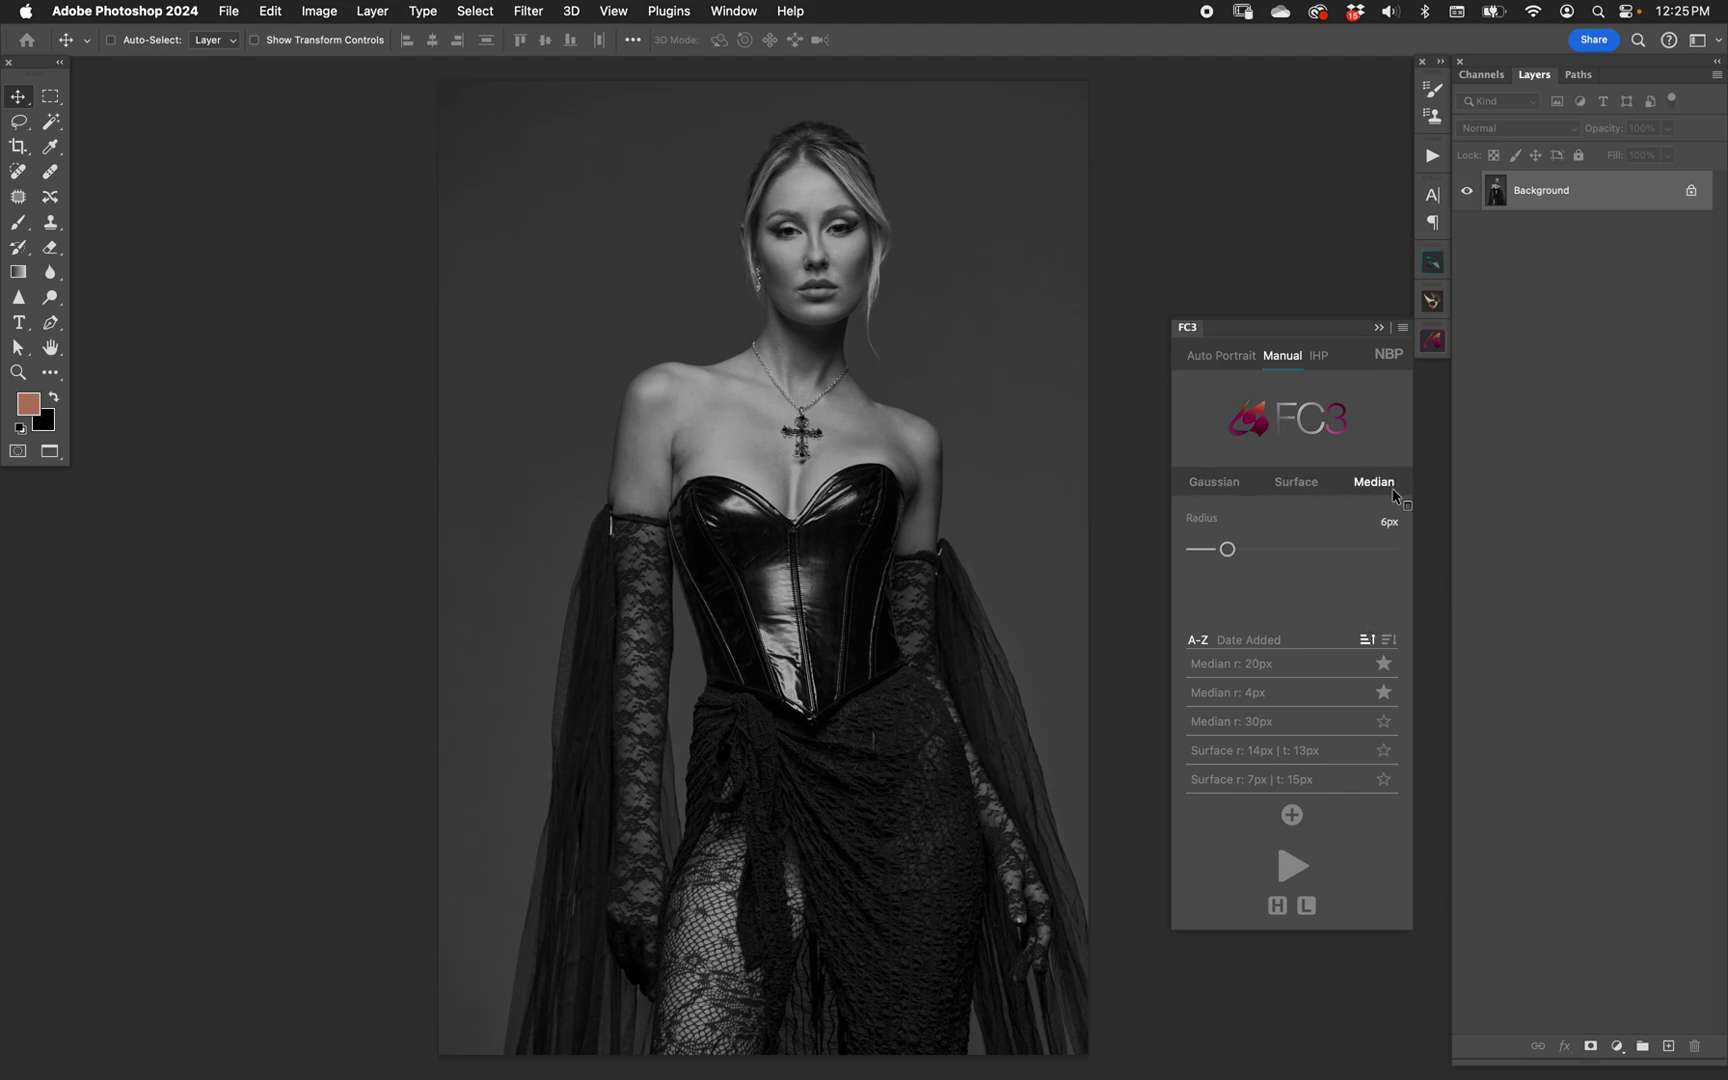
left_click(1392, 487, "ctrl")
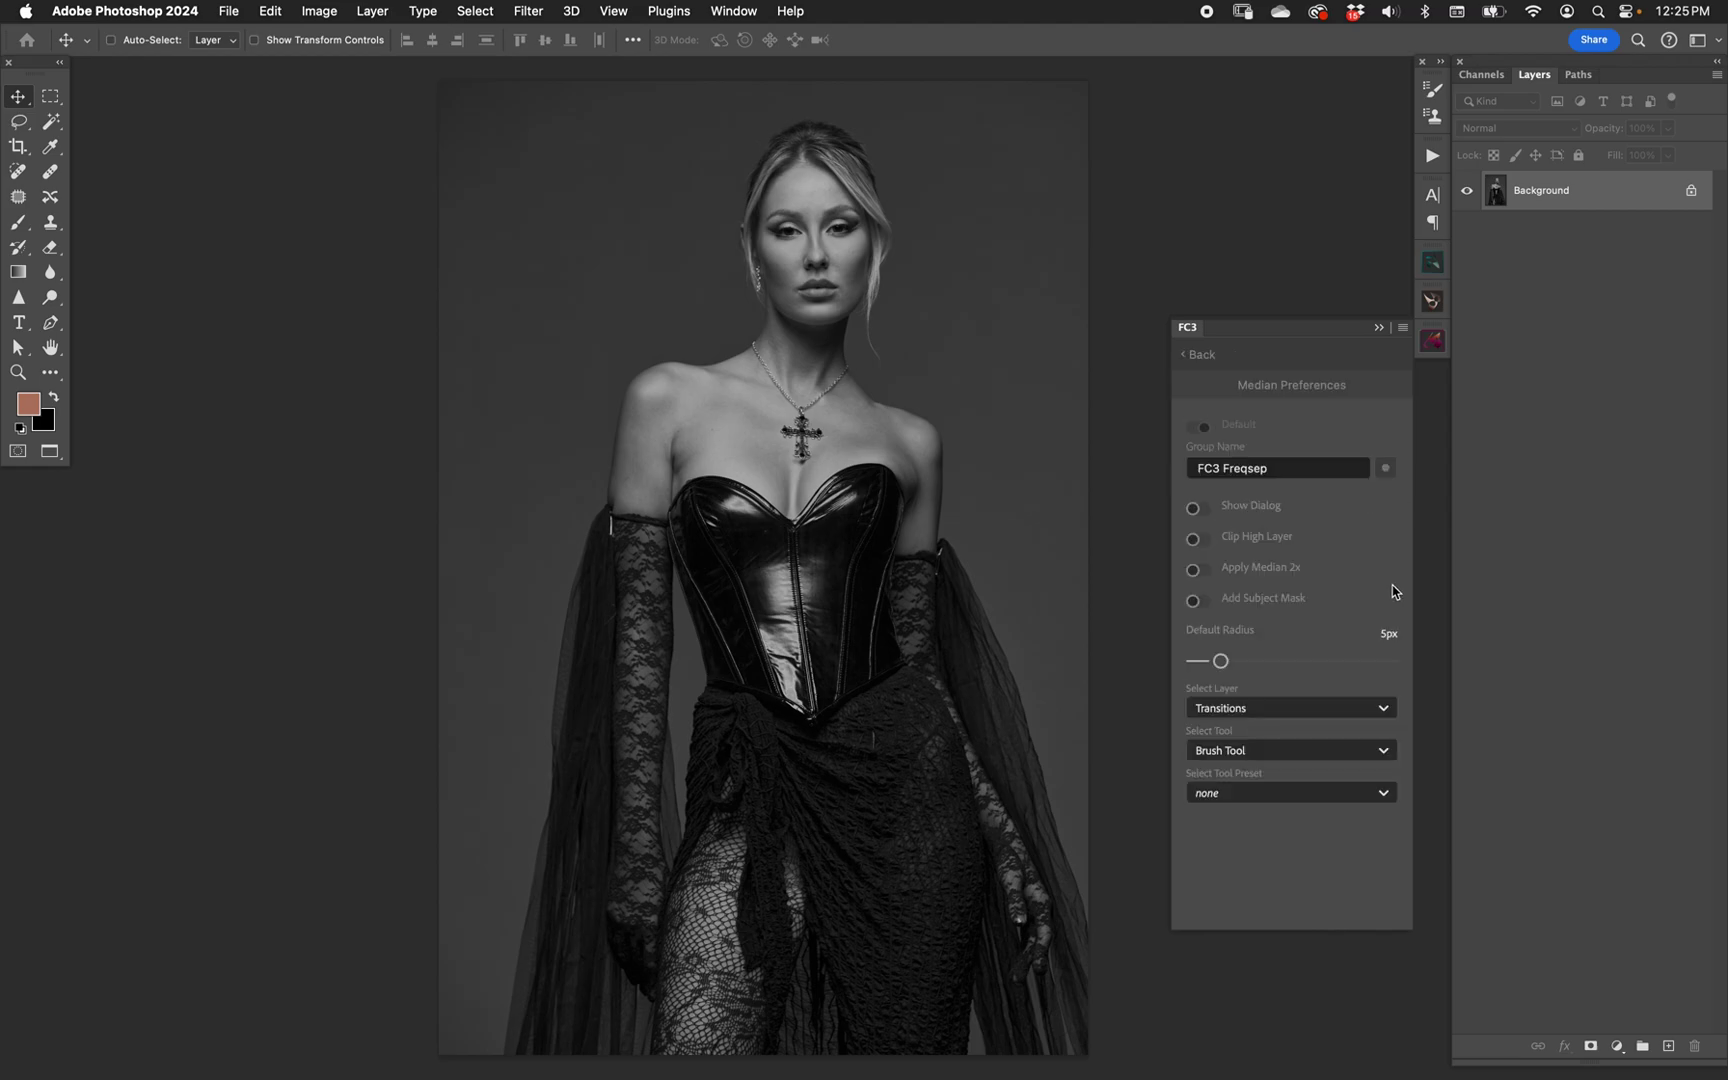
Step: Select the 'FC3 Freqsep' group name text in Median Preferences
left_click_drag(1280, 468, 1190, 468)
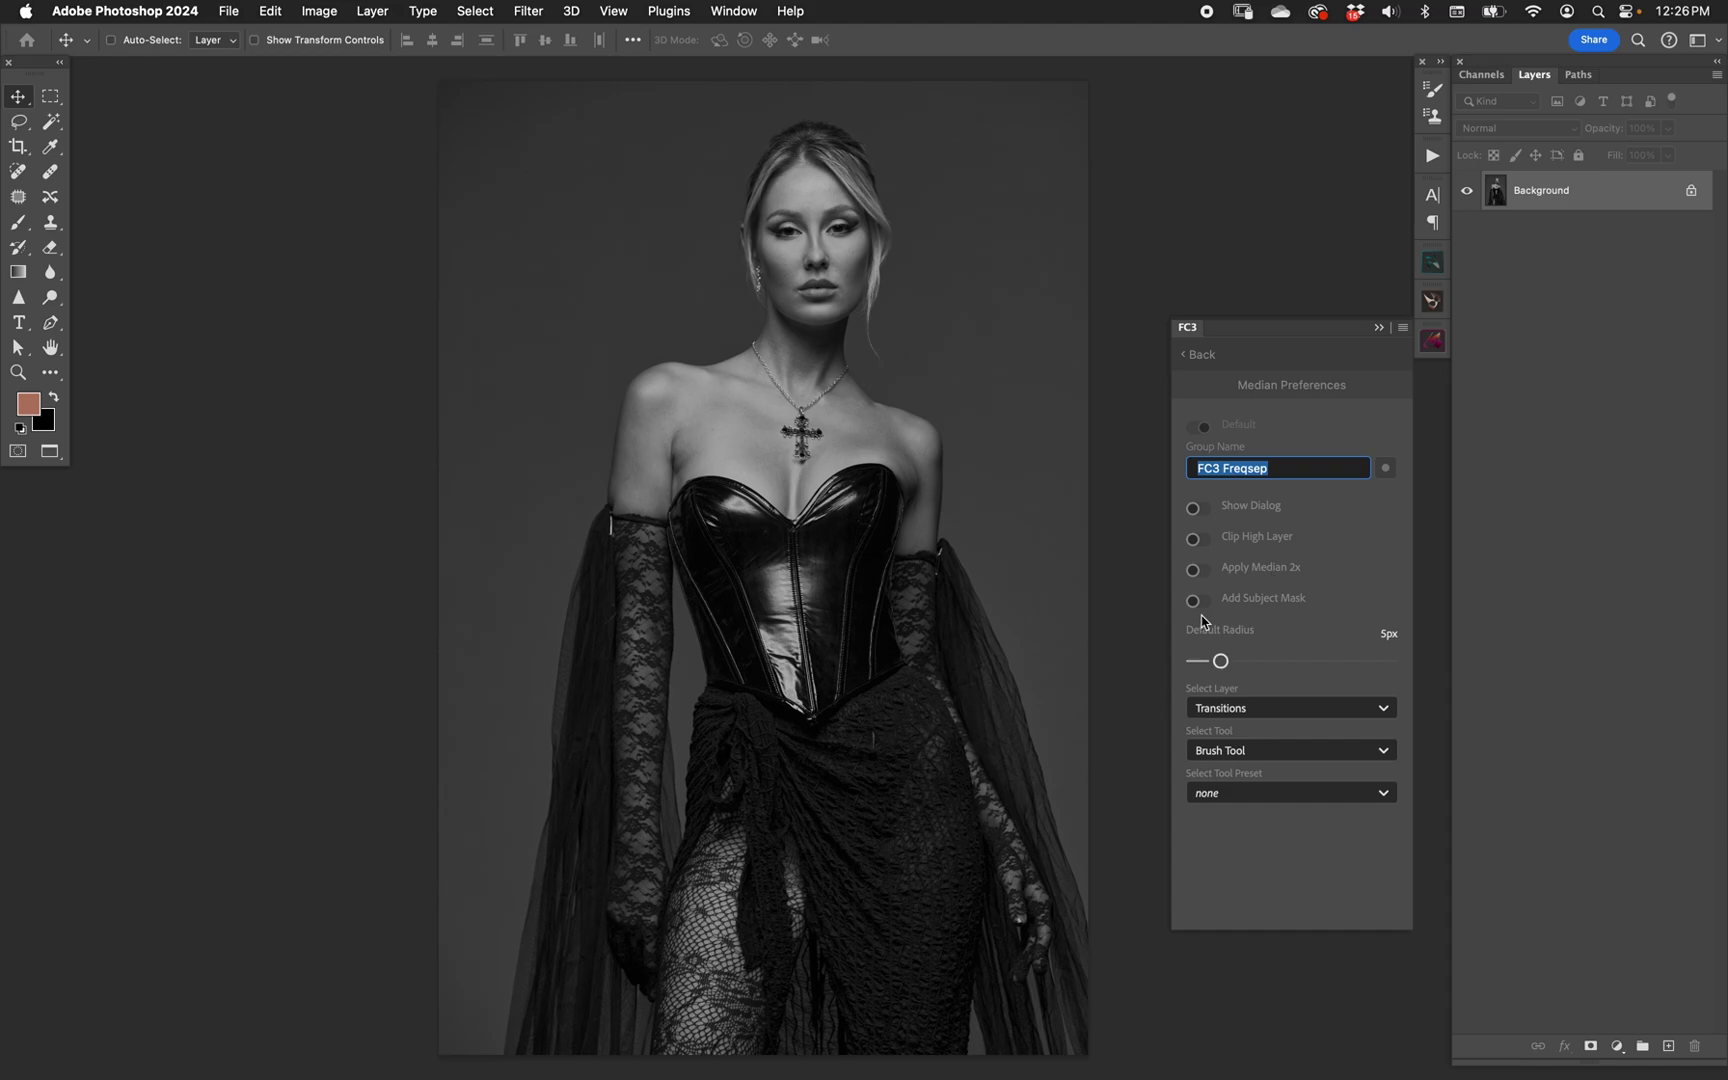
left_click(1287, 469)
left_click(1201, 432)
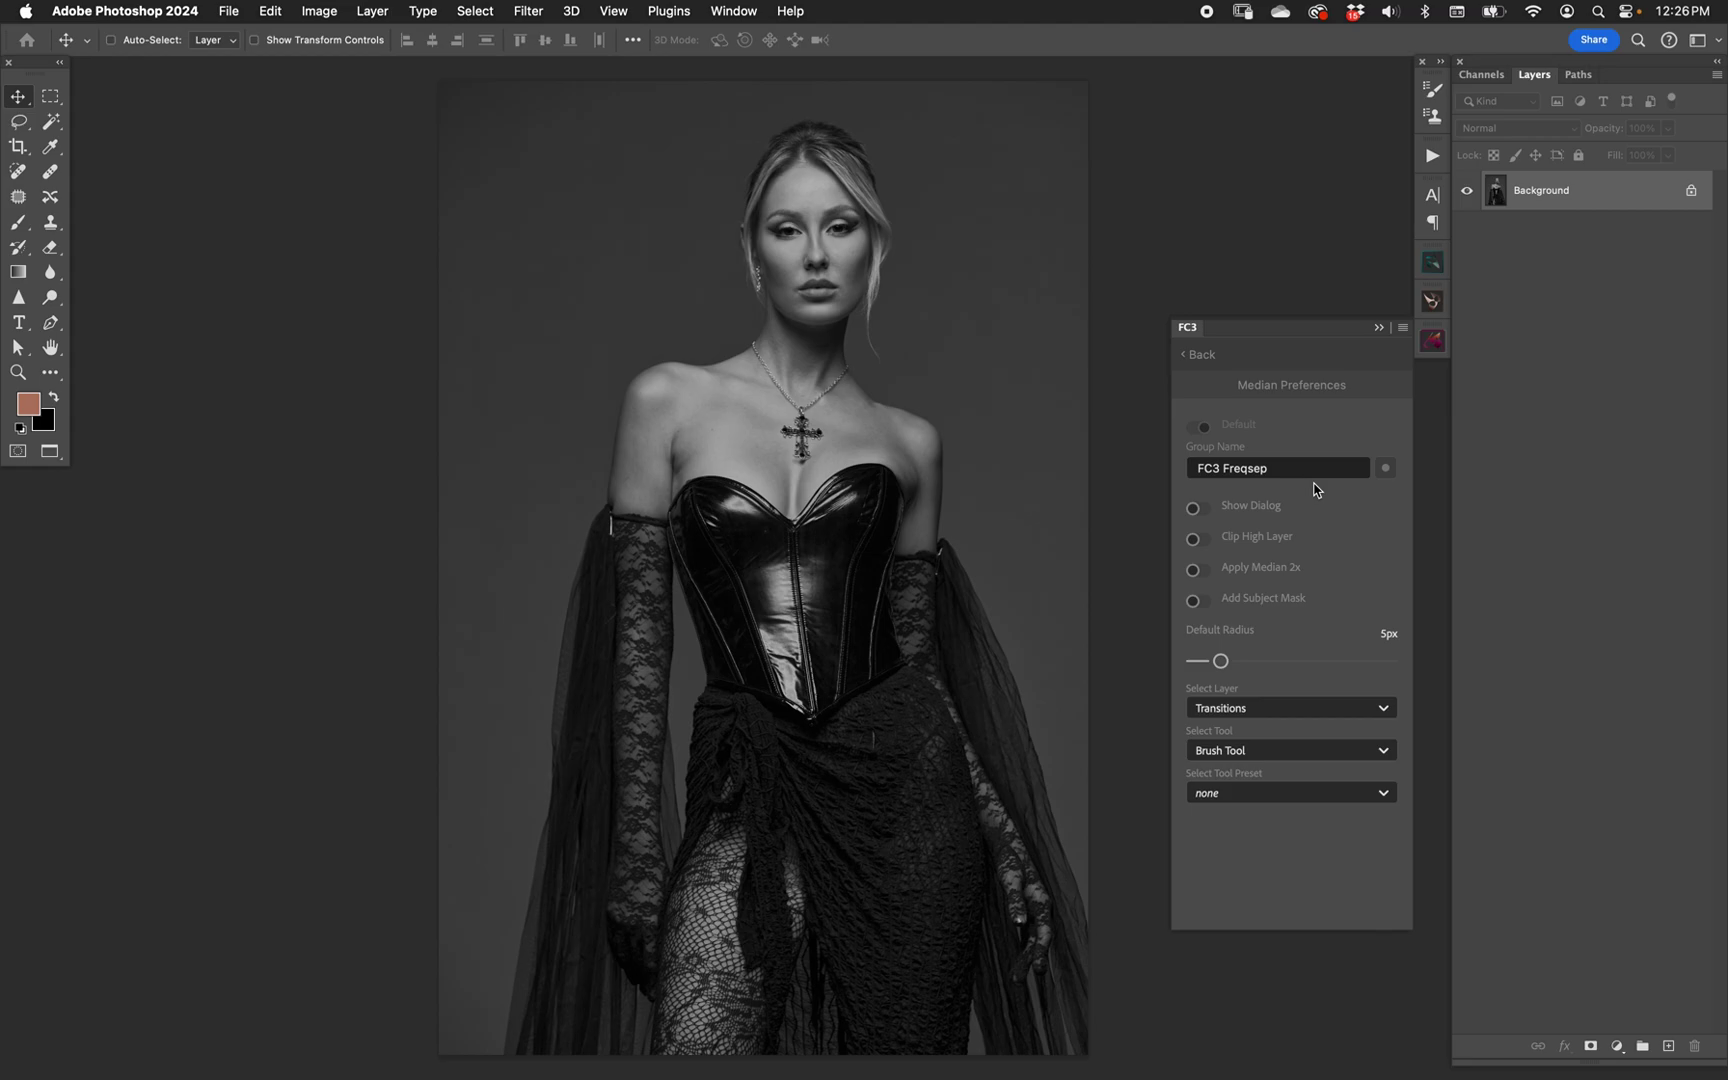
Step: Turn on Show Dialog for Median and start the Median frequency separation on the portrait
left_click(1199, 508)
left_click(1196, 354)
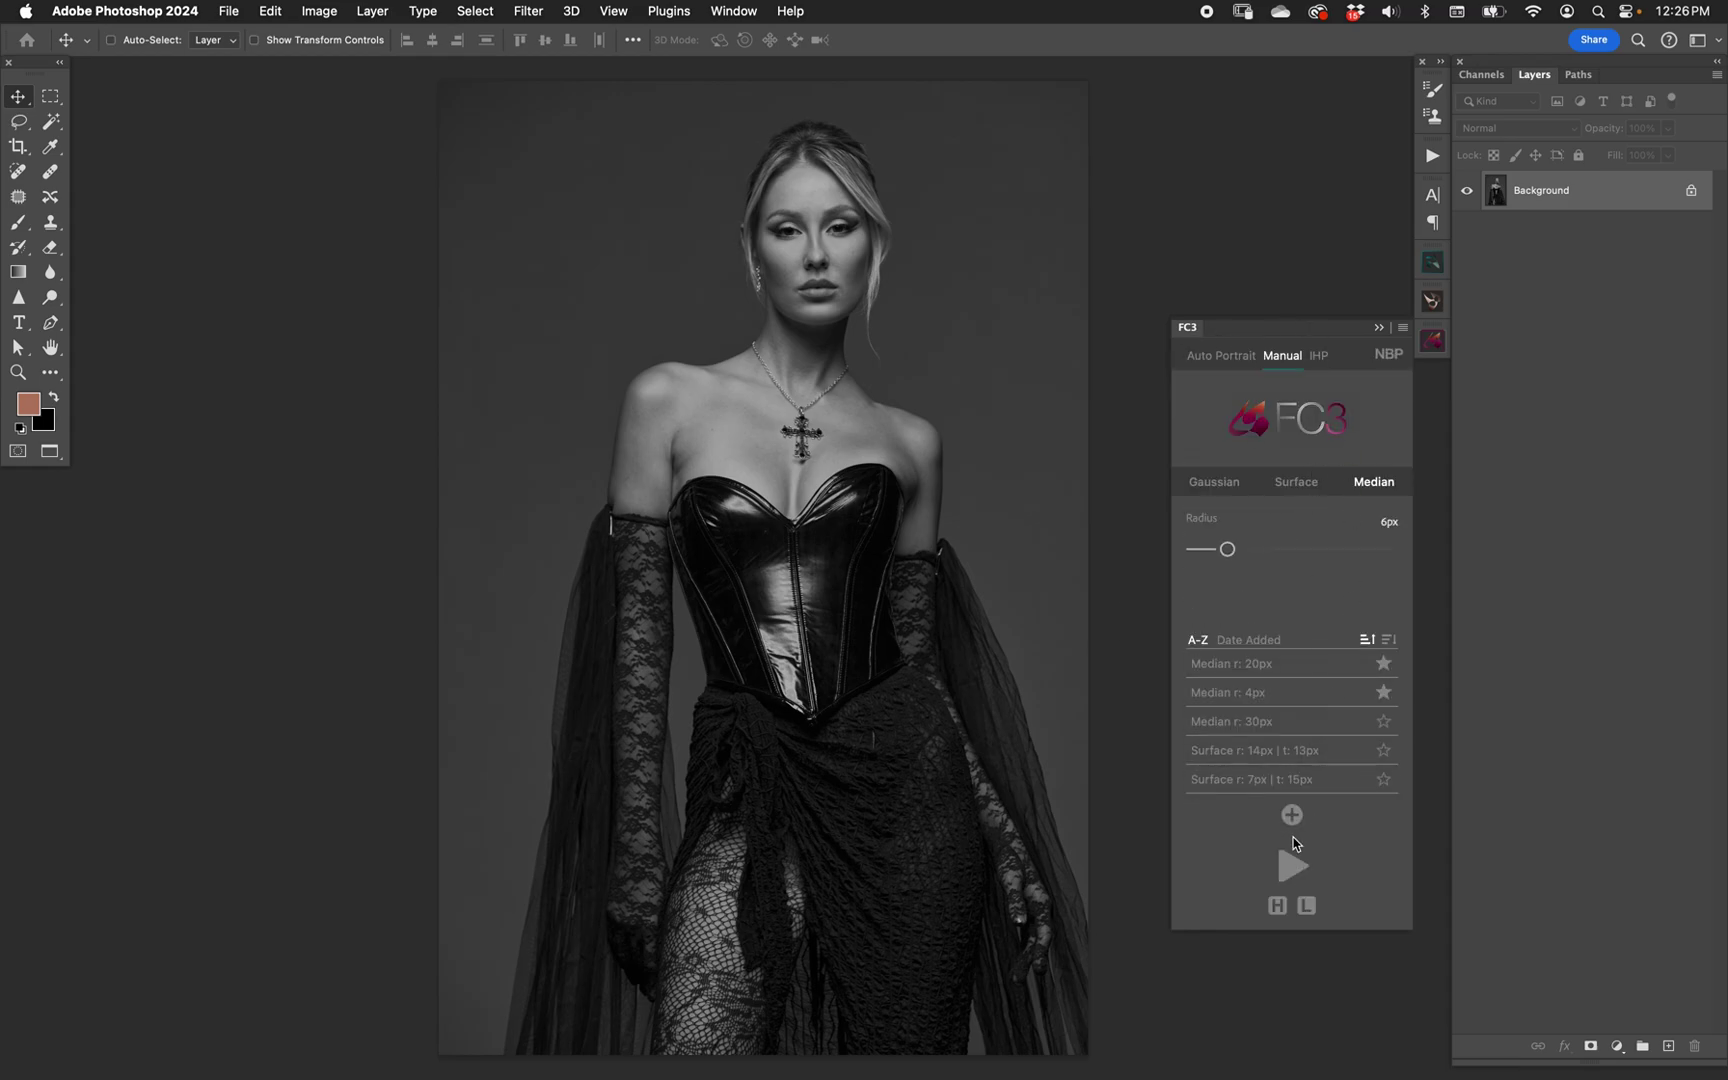
left_click(1295, 864)
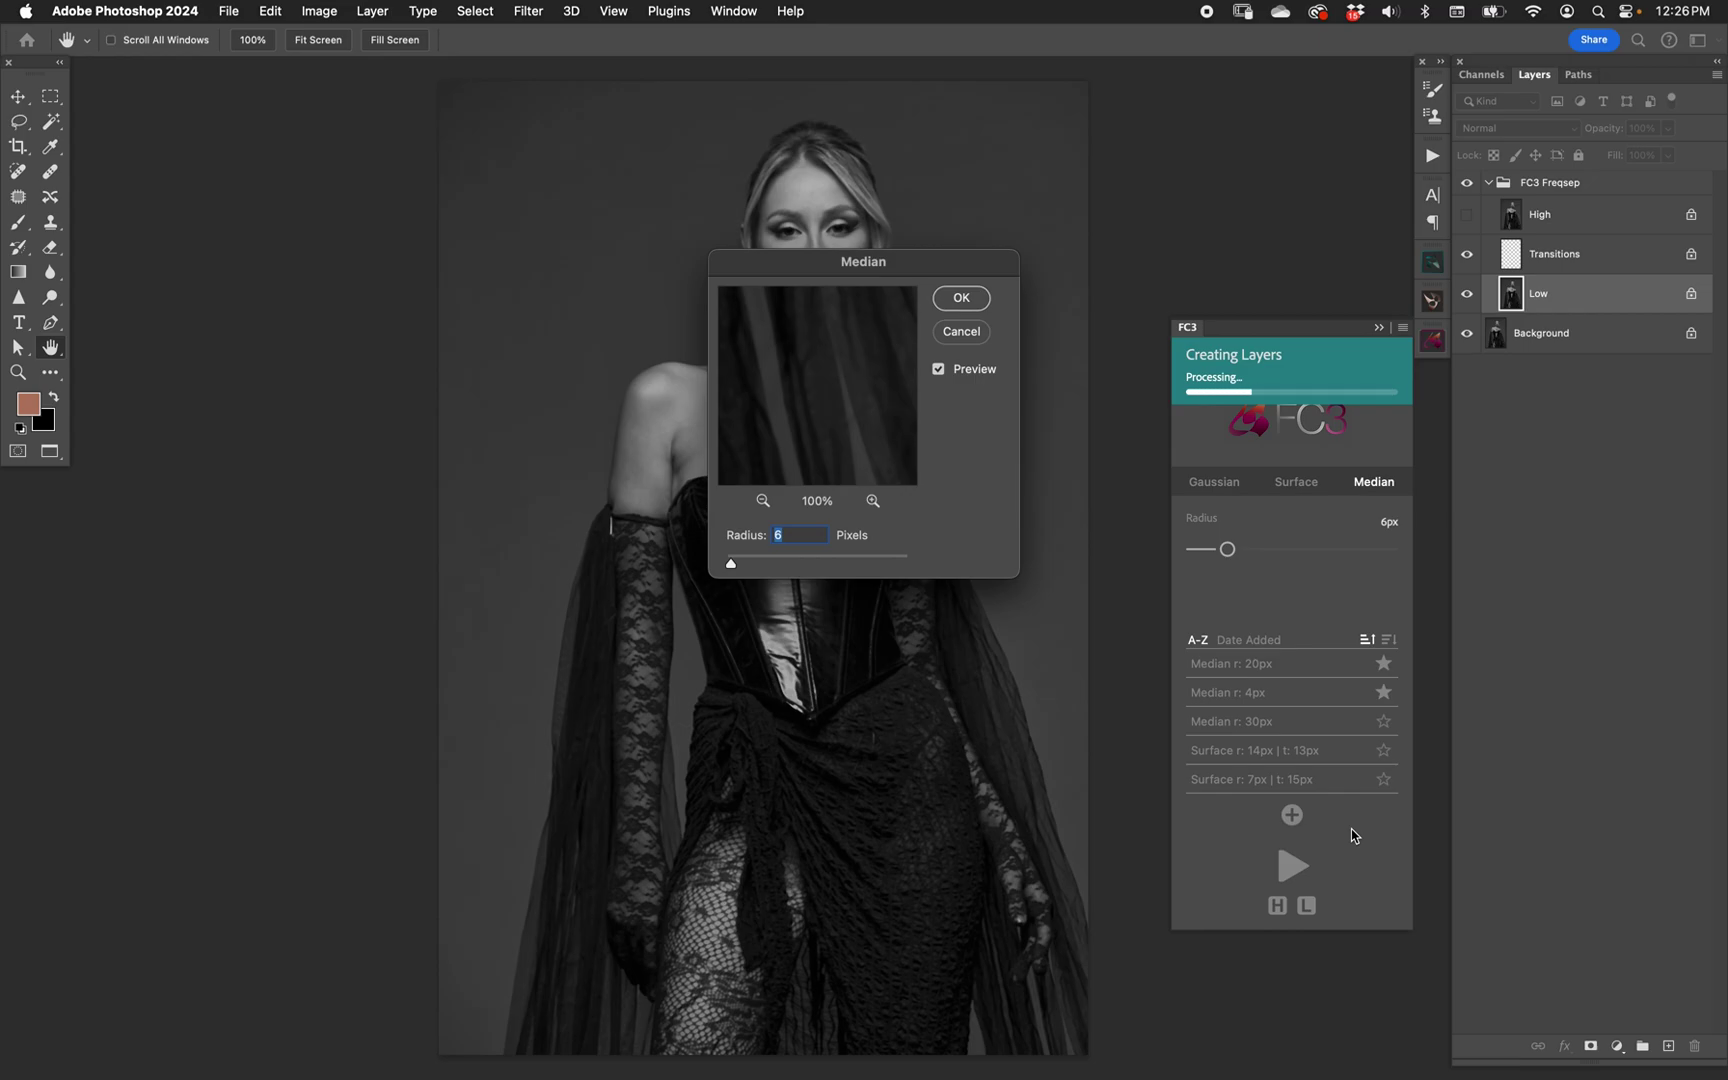
Step: Apply the Median filter at a 10px radius, then delete the resulting FC3 Freqsep group
mouse_move(905, 420)
left_mouse_down()
mouse_move(829, 374)
mouse_move(871, 505)
mouse_move(883, 417)
left_mouse_up()
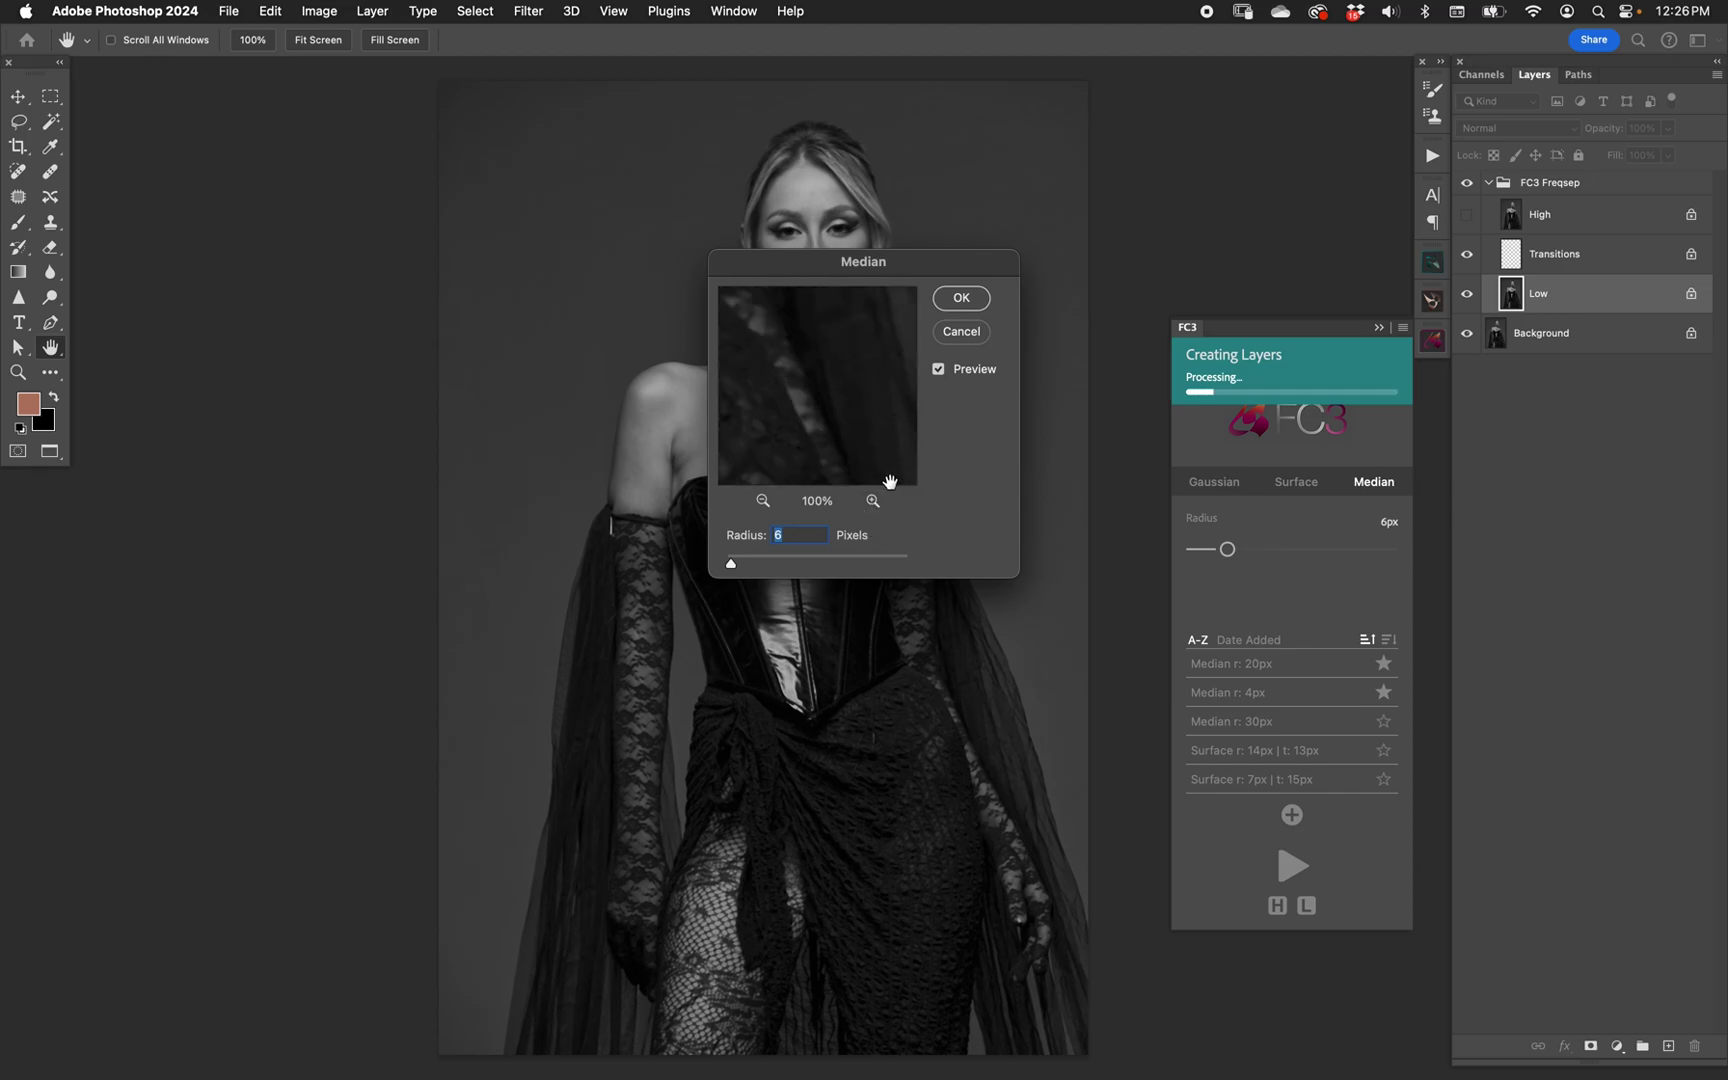
left_click(731, 565)
left_click_drag(731, 568, 735, 564)
key("Return")
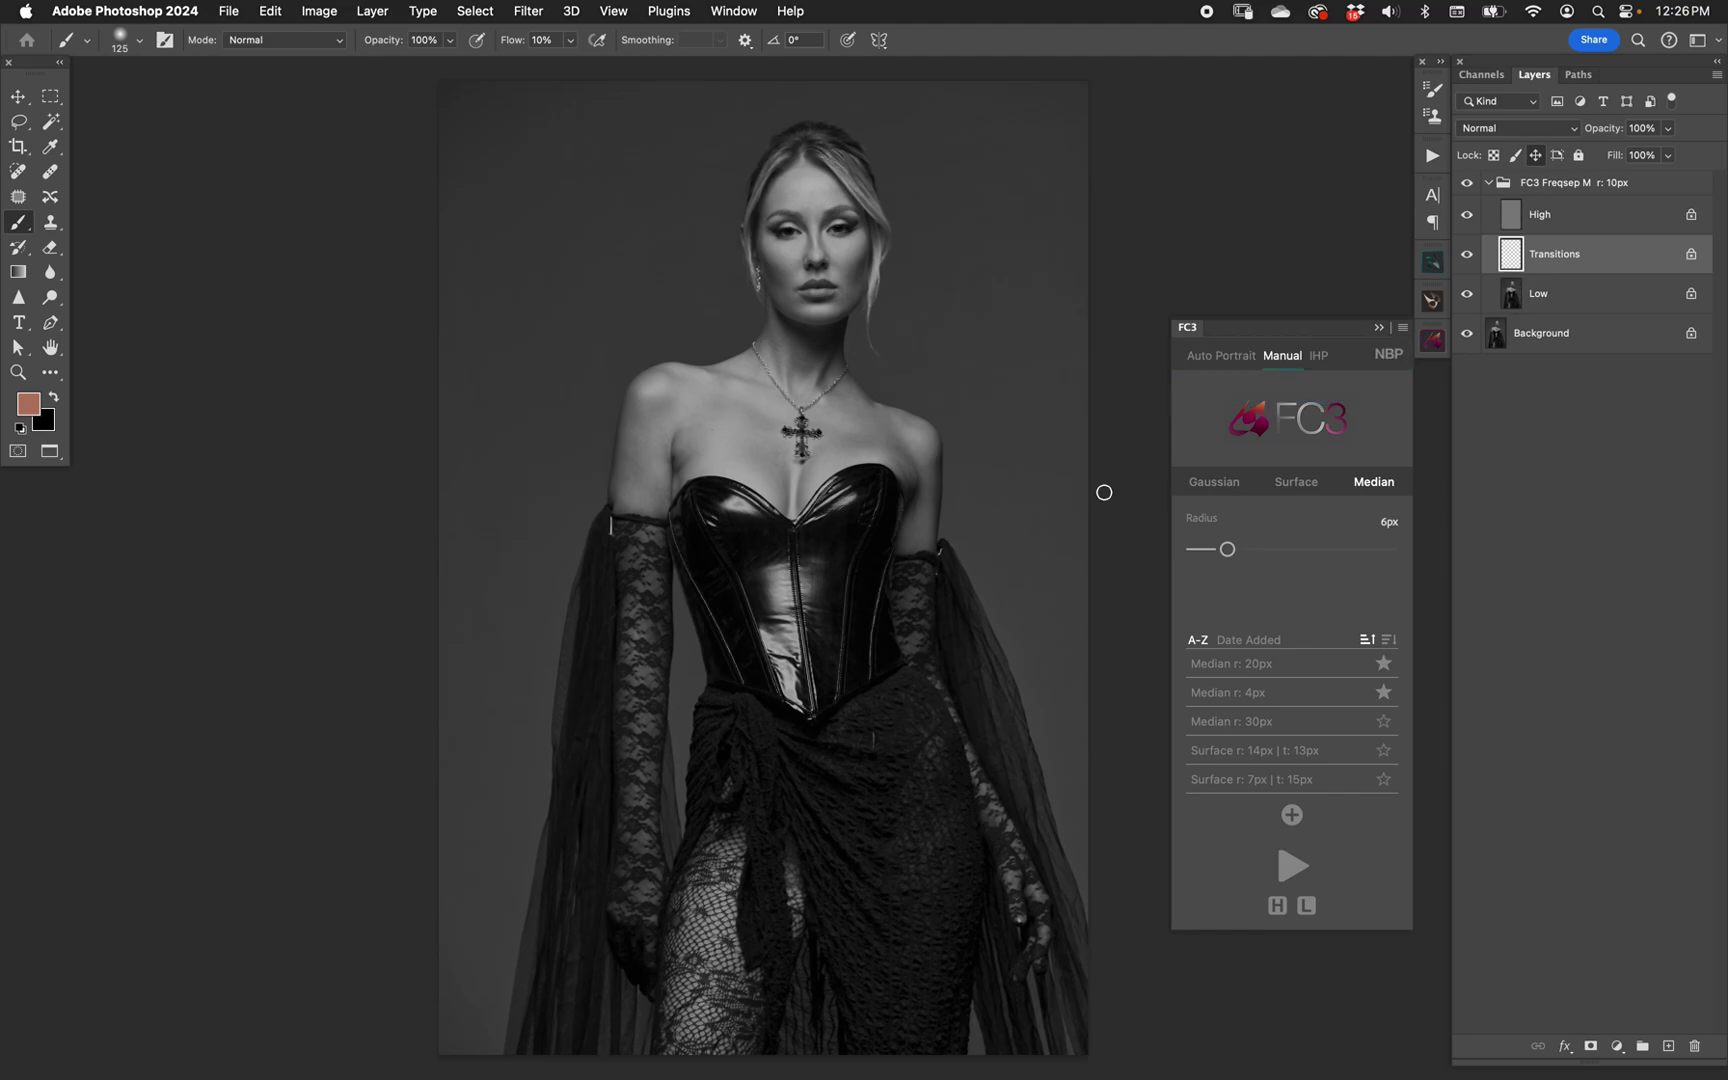
left_click(1560, 185)
key("BackSpace")
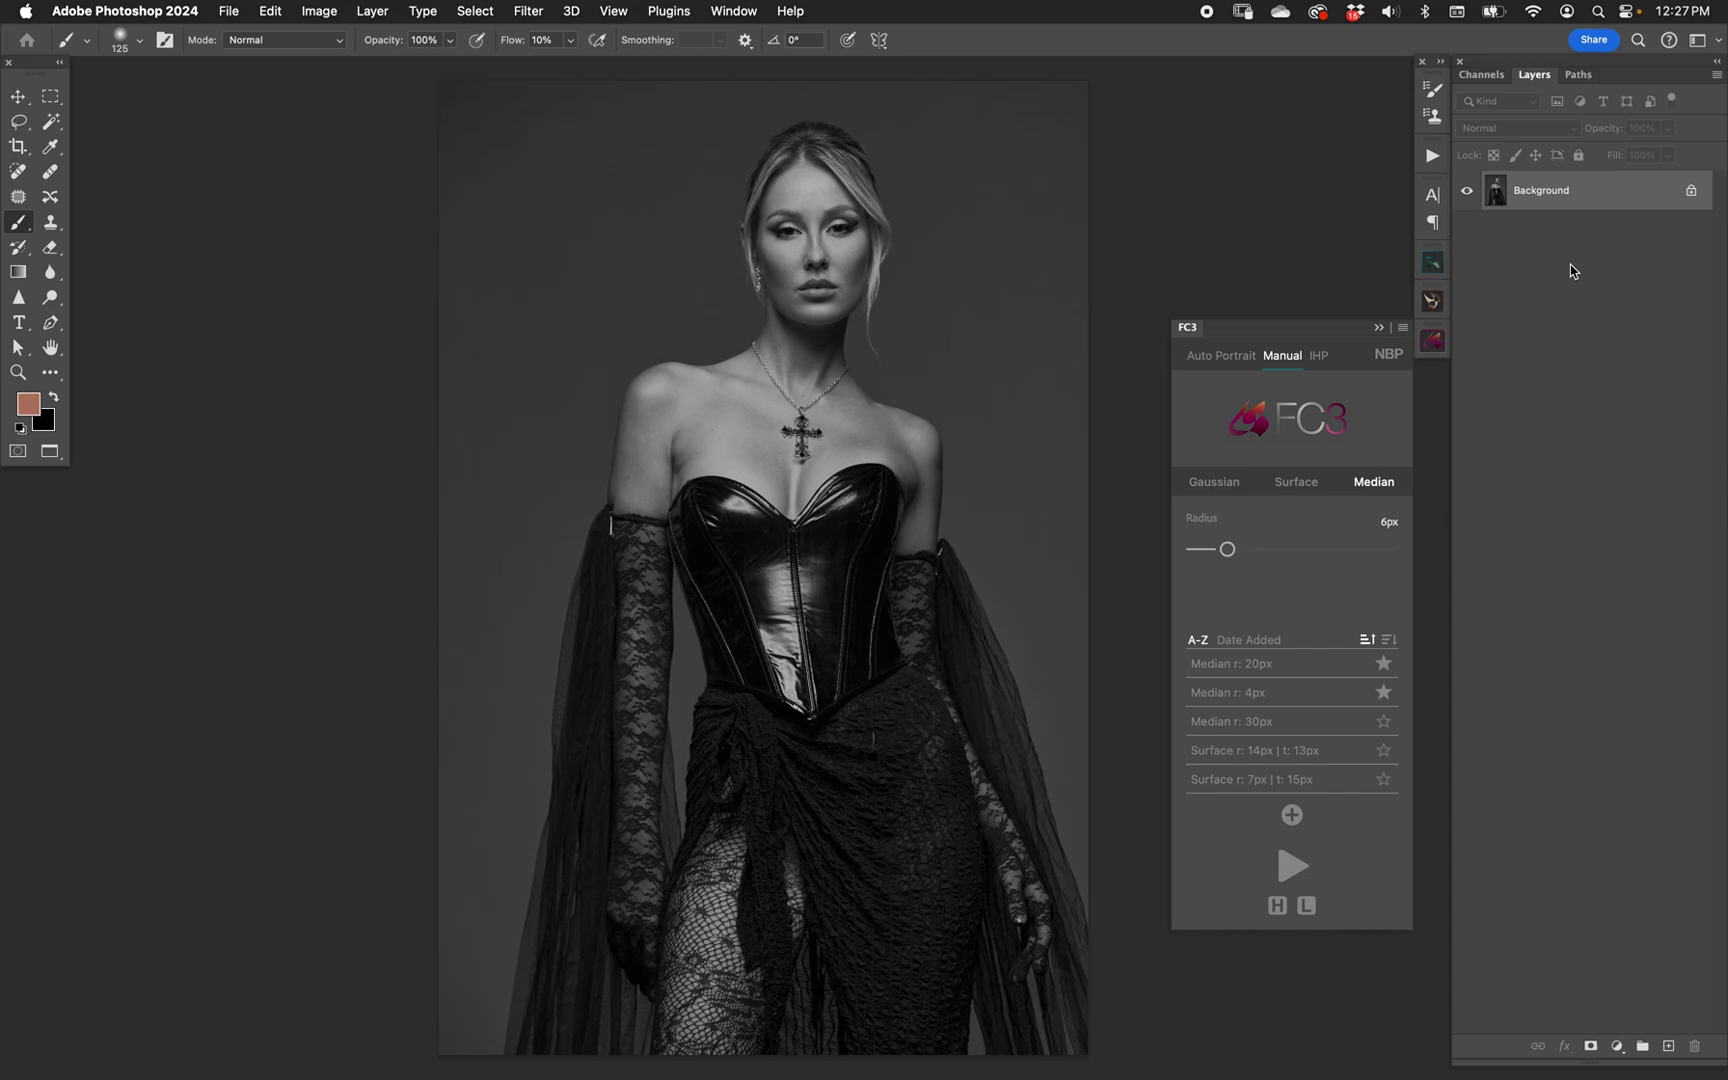
Step: Rebuild the 6px Median group with Show Dialog off and Clip High Layer on, adding a Heal layer
left_click(1374, 483)
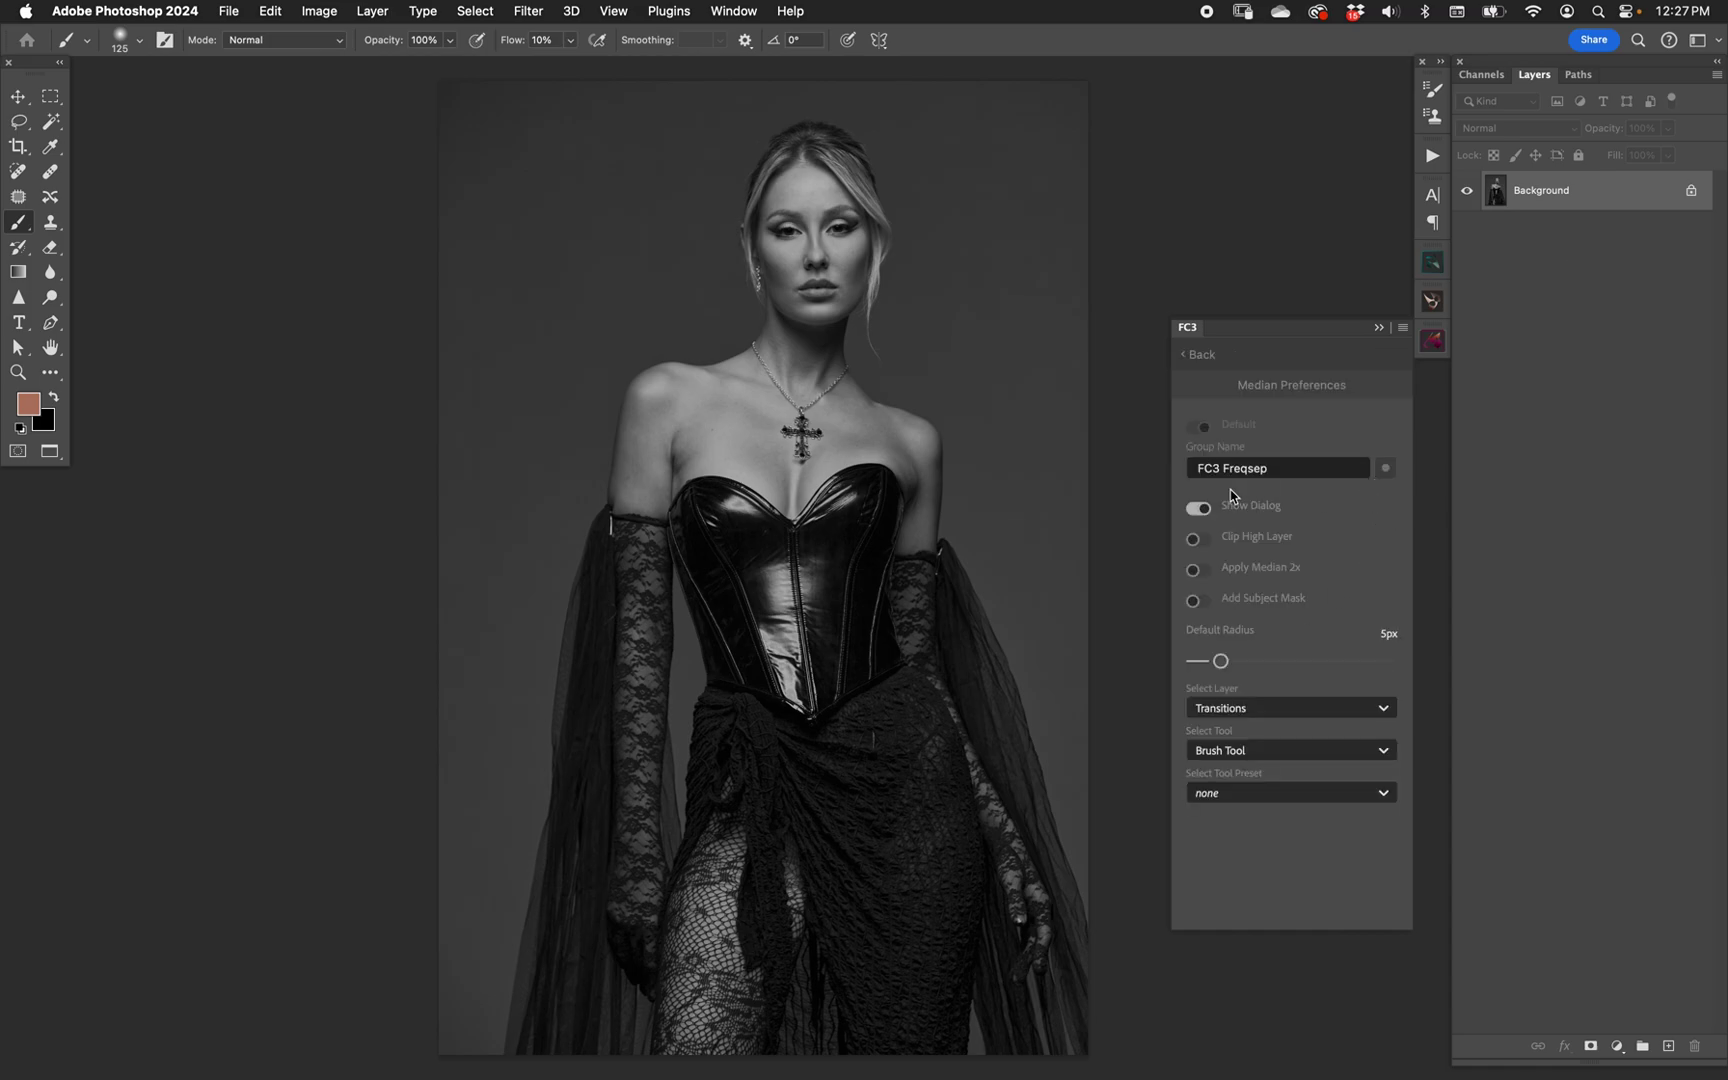
left_click(1198, 508)
left_click(1203, 538)
left_click(1196, 354)
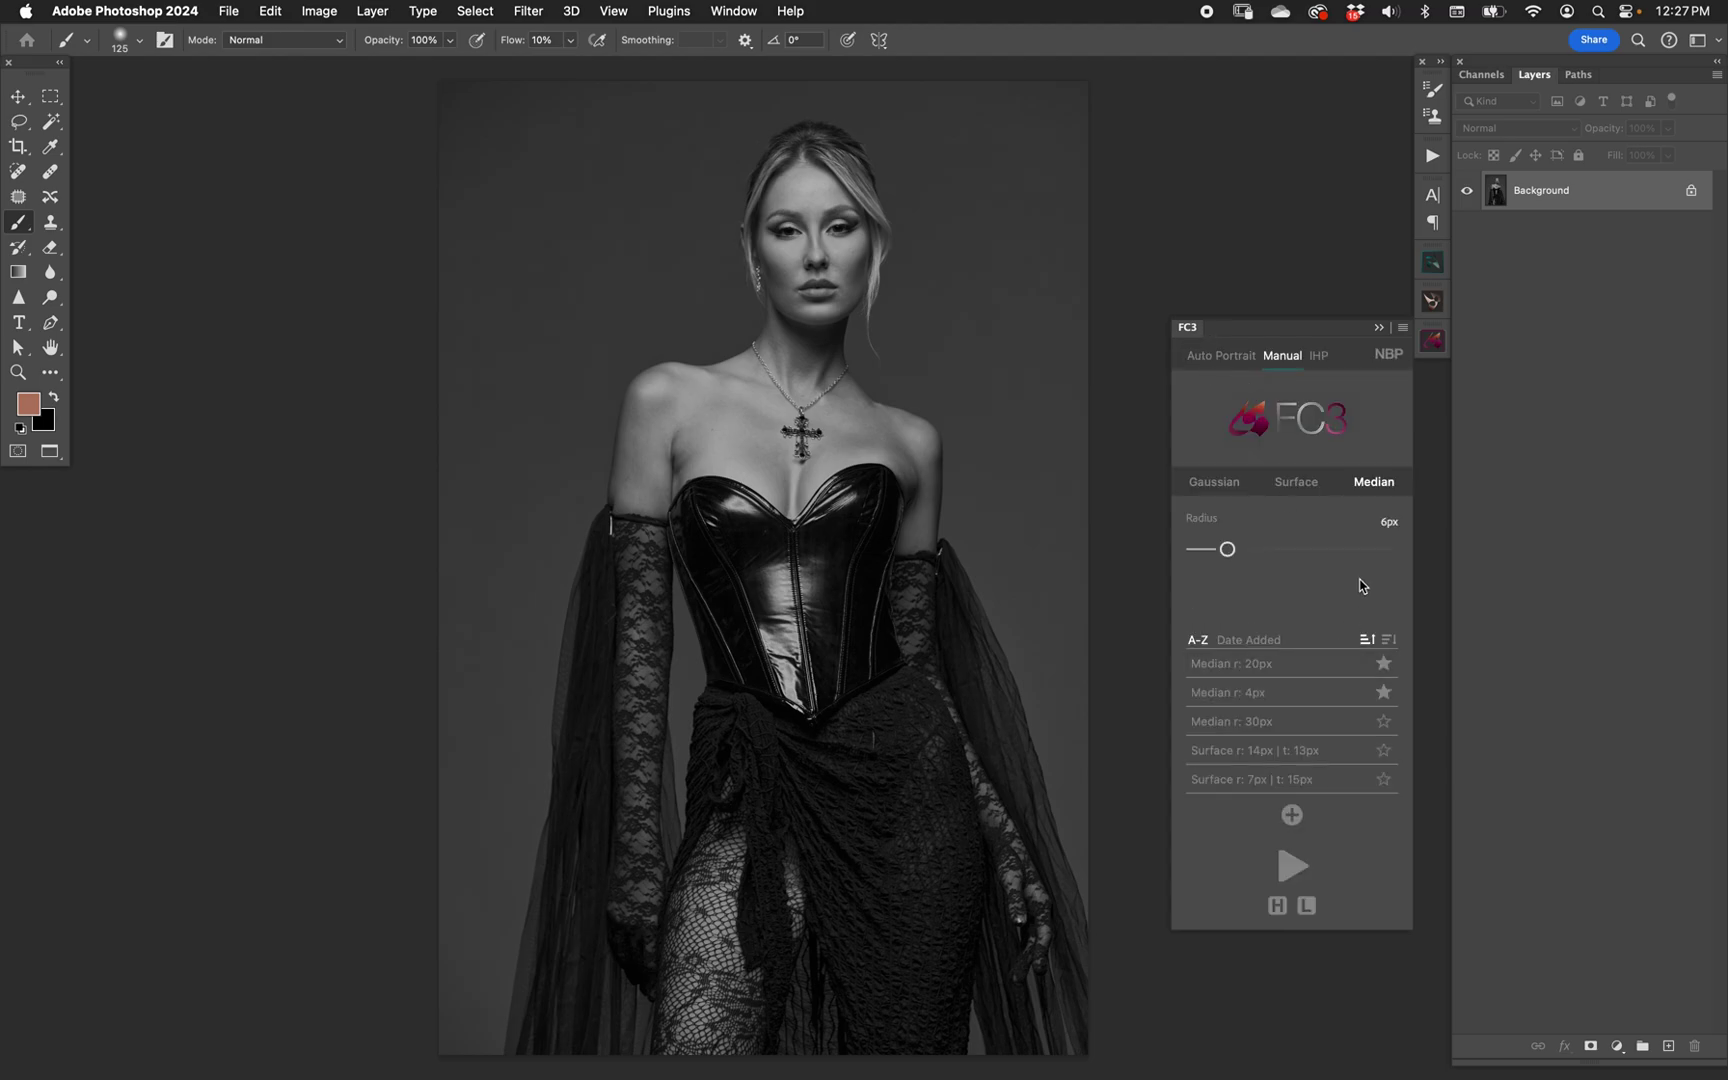
left_click(1300, 860)
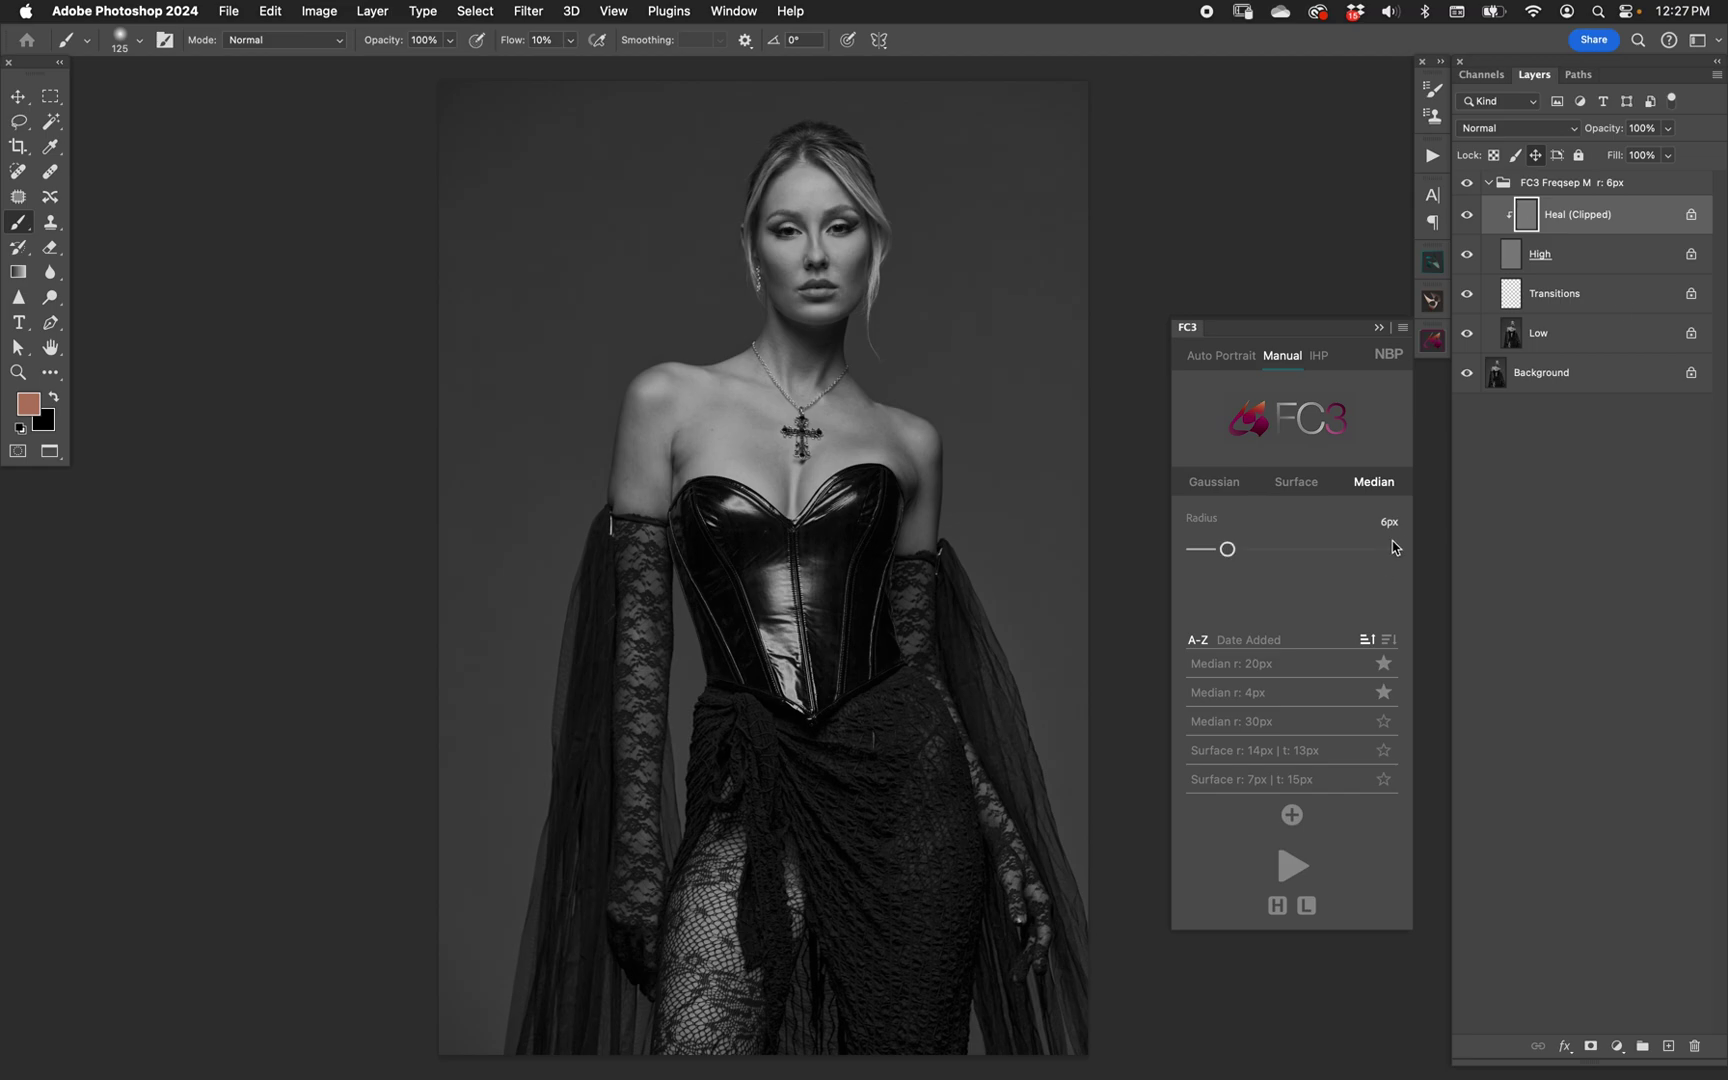
Step: Delete the group, turn Clip High Layer off and Apply Median 2x on, then view only Low
left_click(1635, 184)
key("BackSpace")
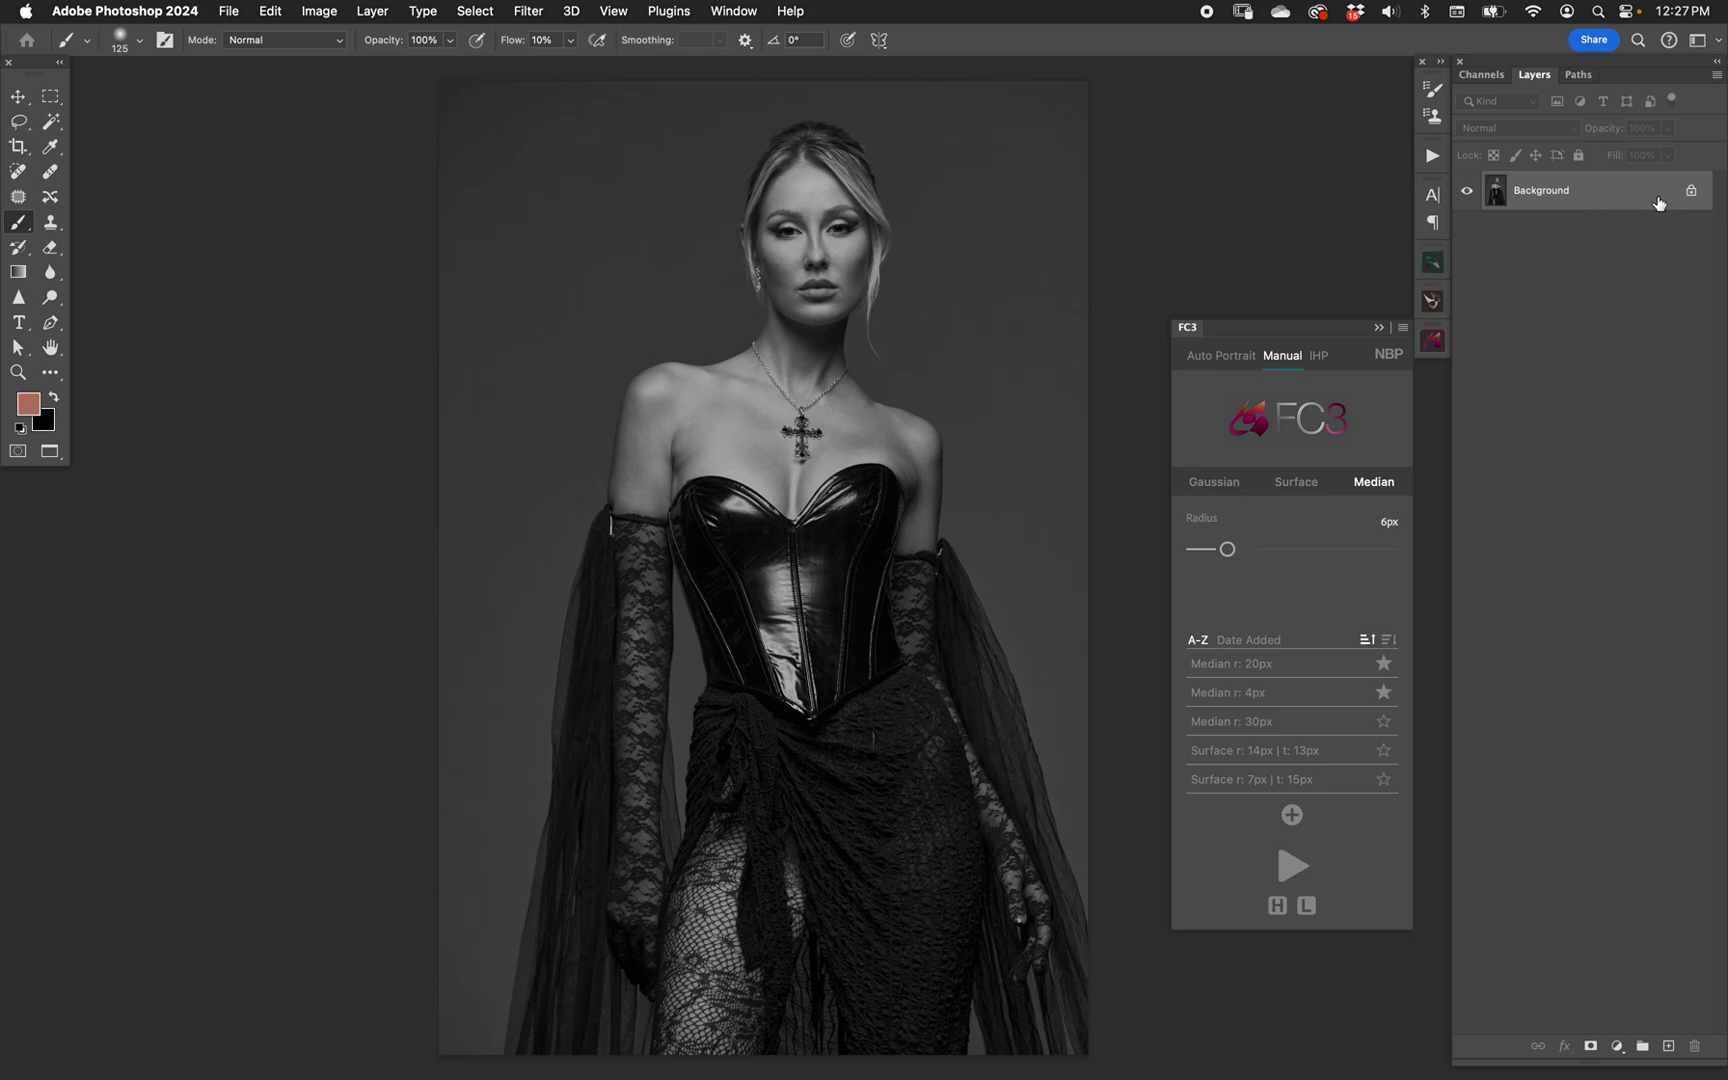
left_click(1380, 488)
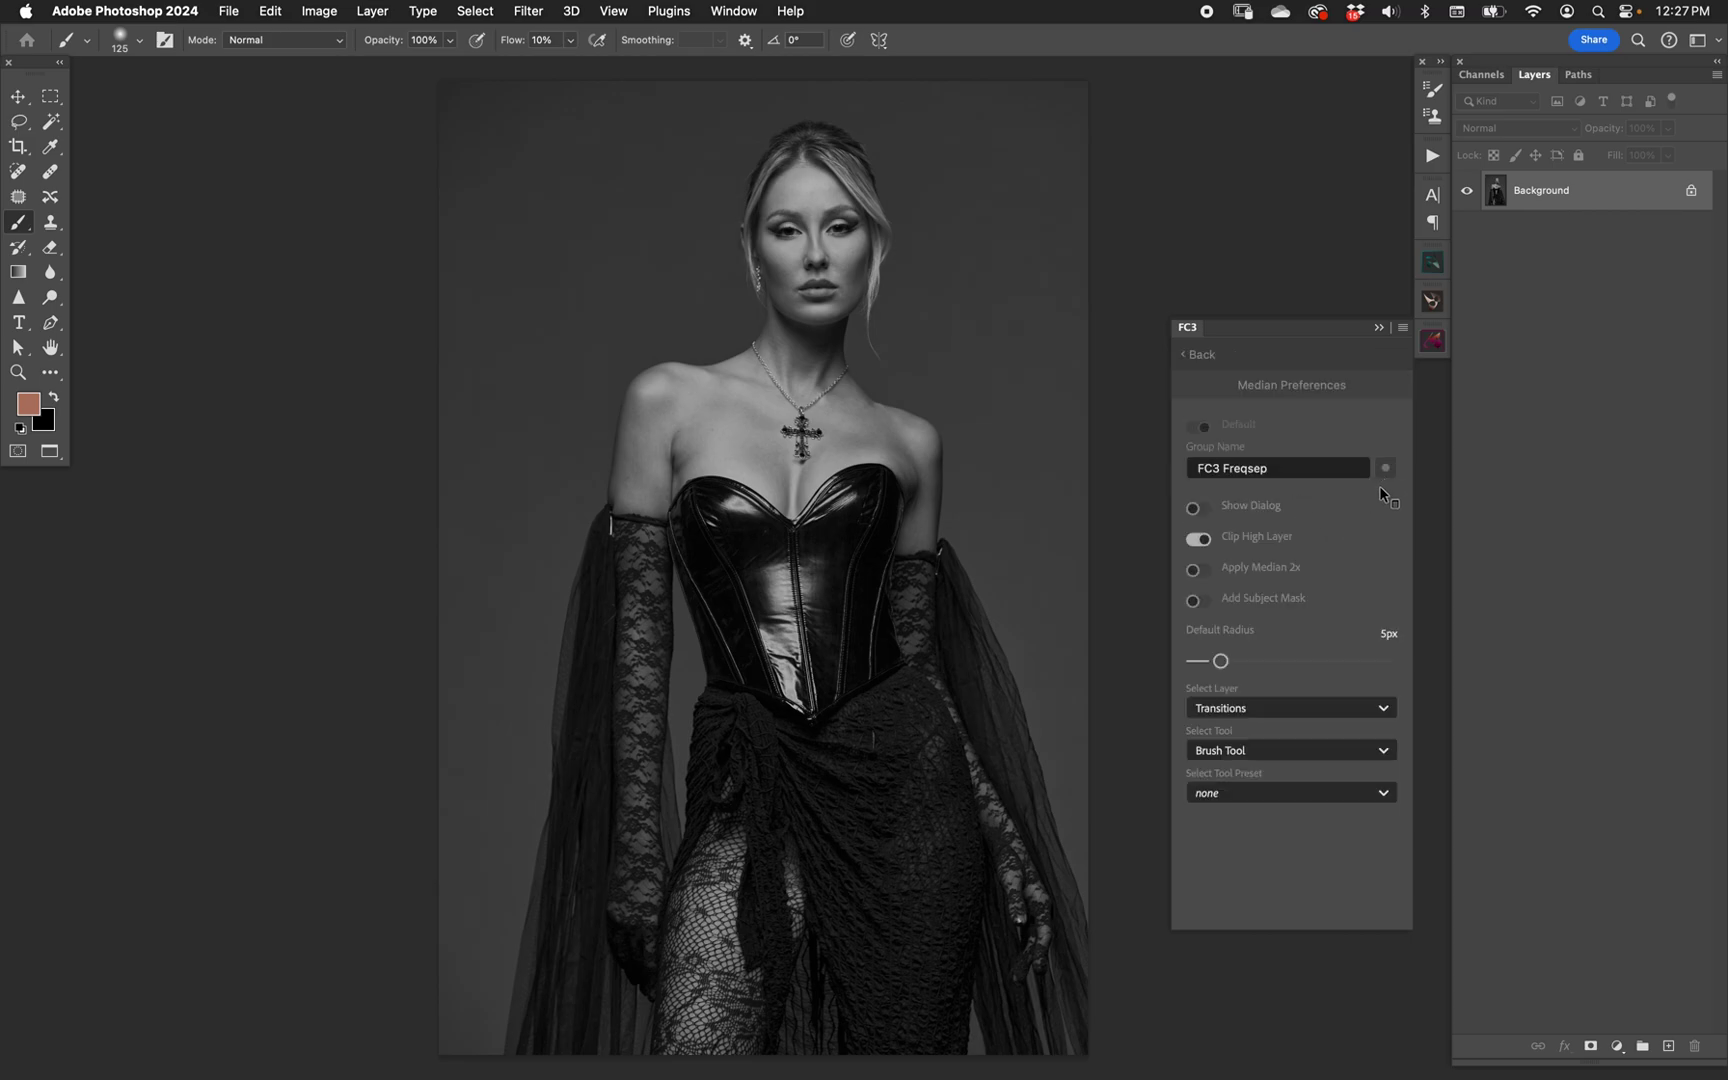
left_click(1230, 540)
left_click(1238, 572)
left_click(1203, 355)
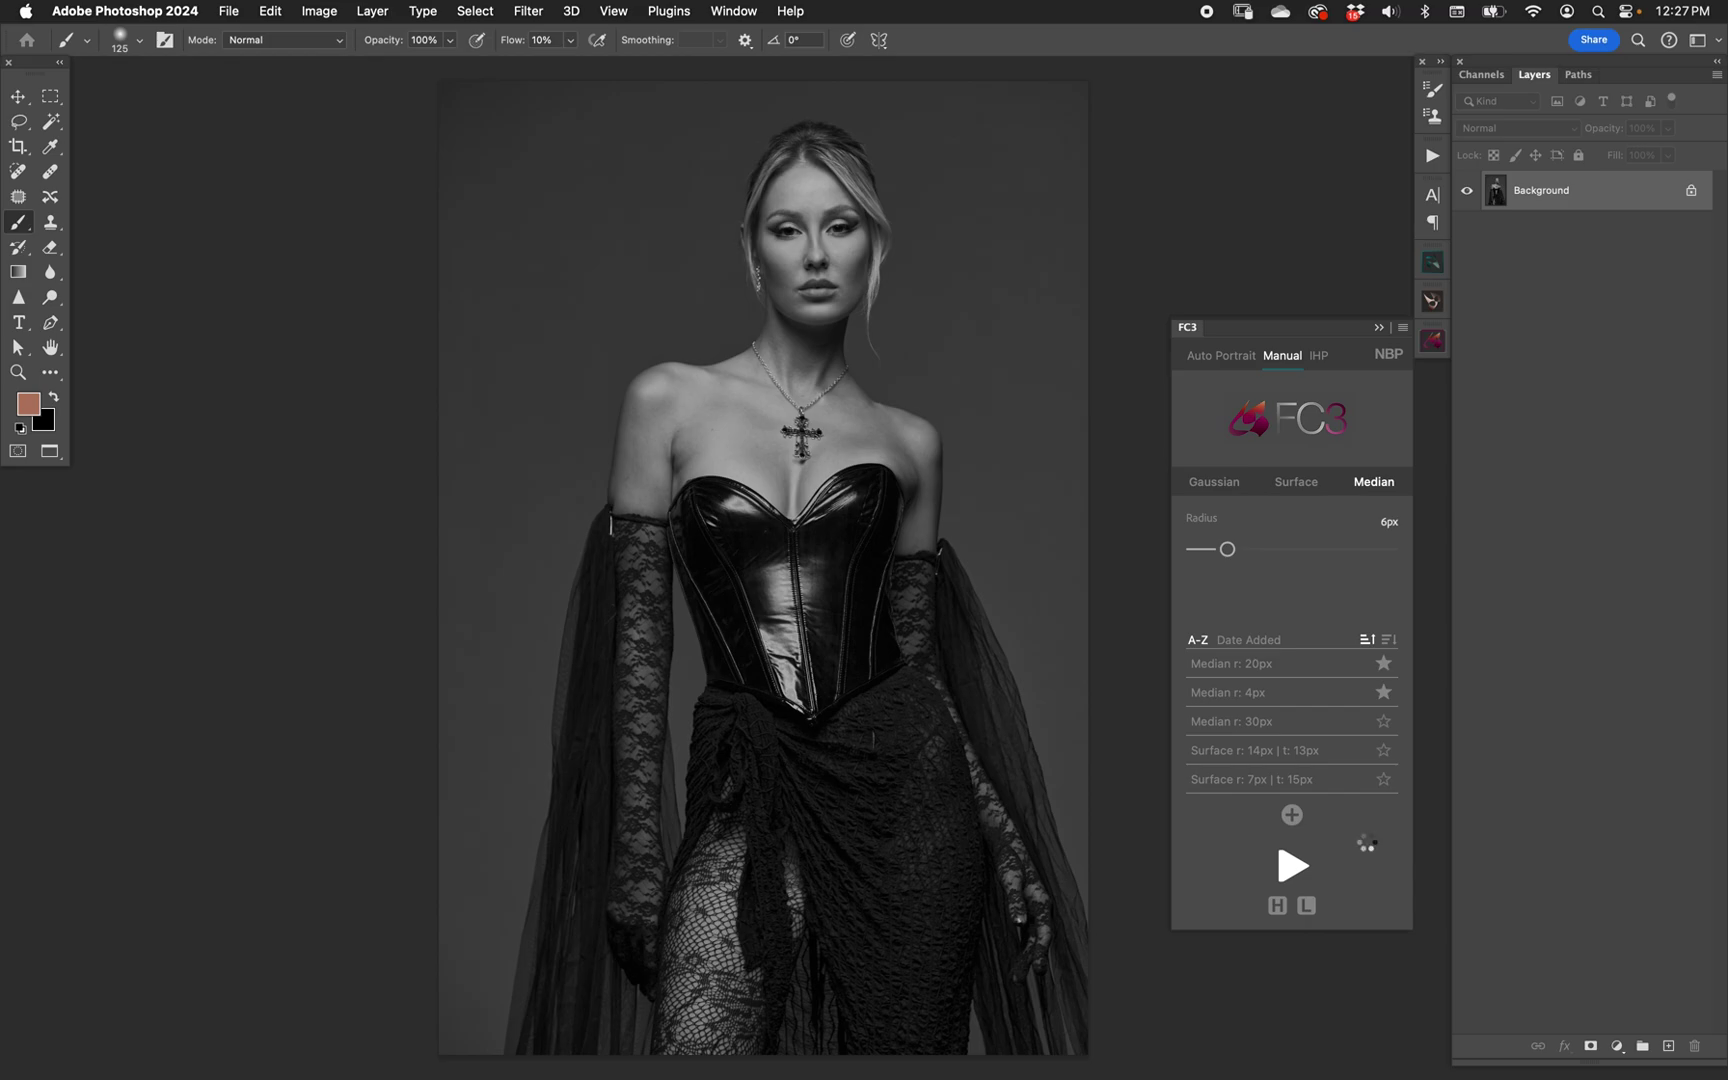
left_click(1306, 906)
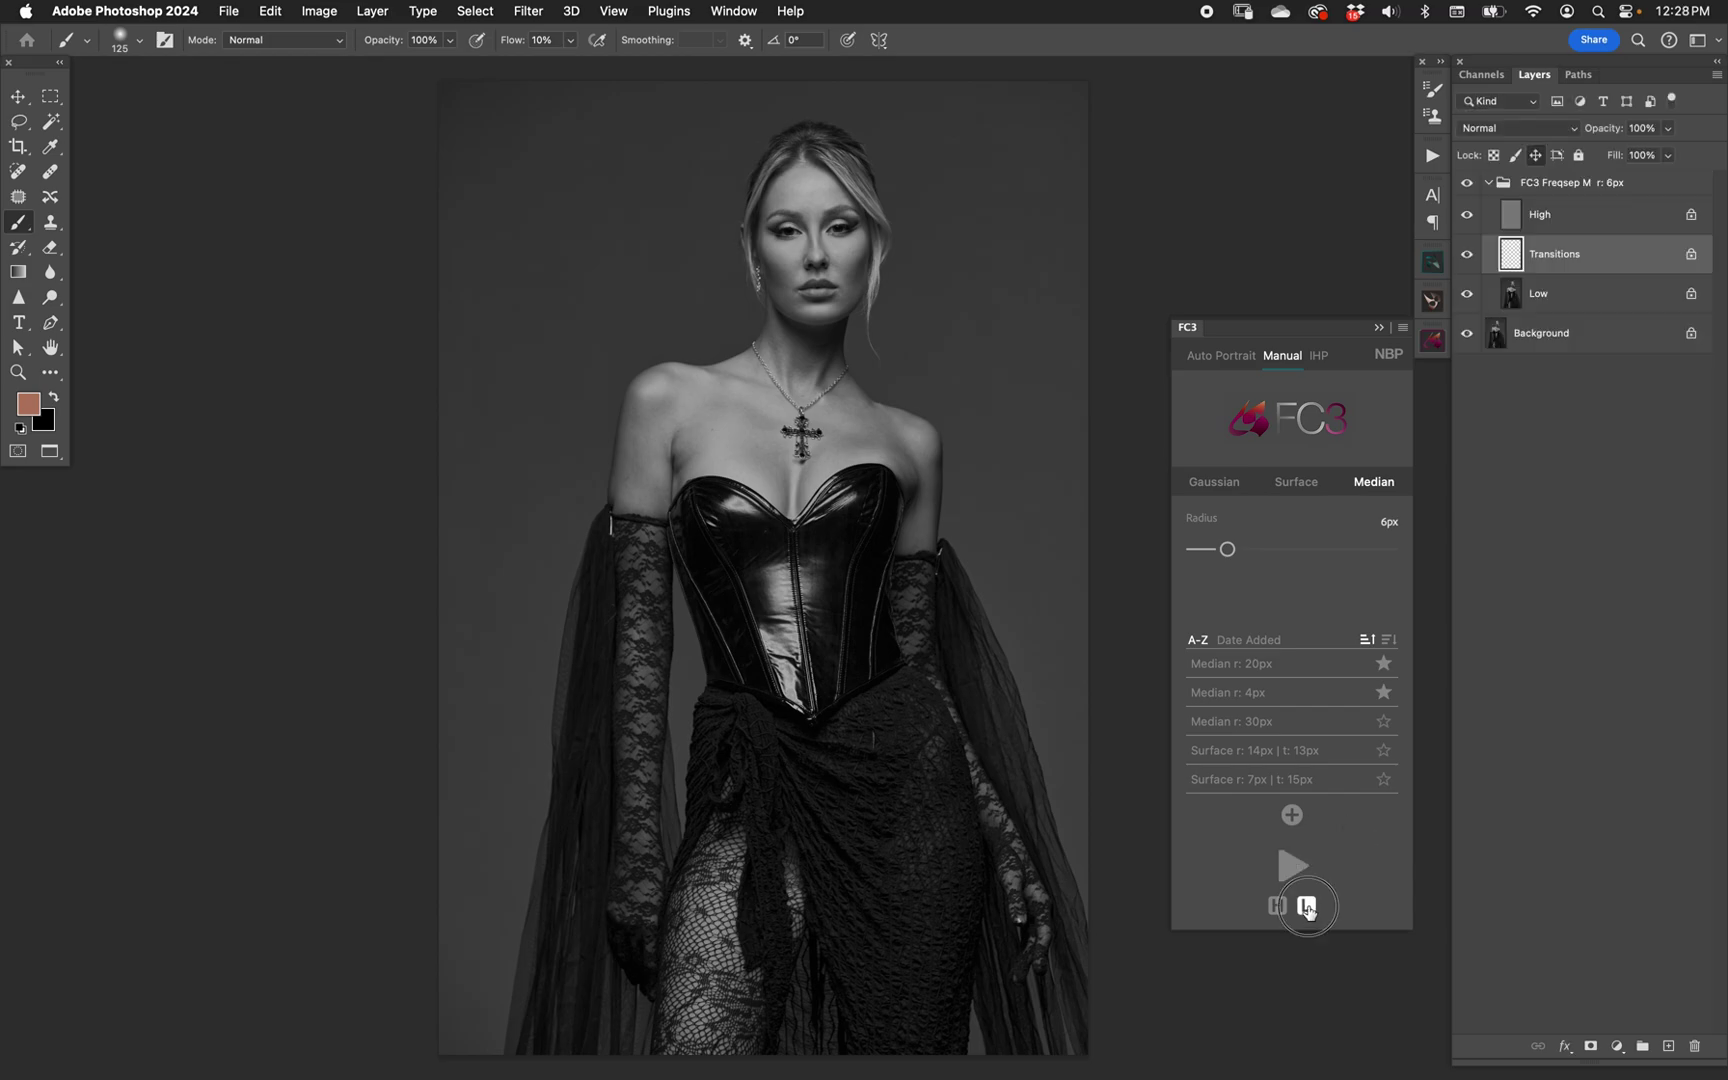
Step: Zoom into the face to inspect the blurred Low layer
key("z")
left_click_drag(819, 252, 957, 224)
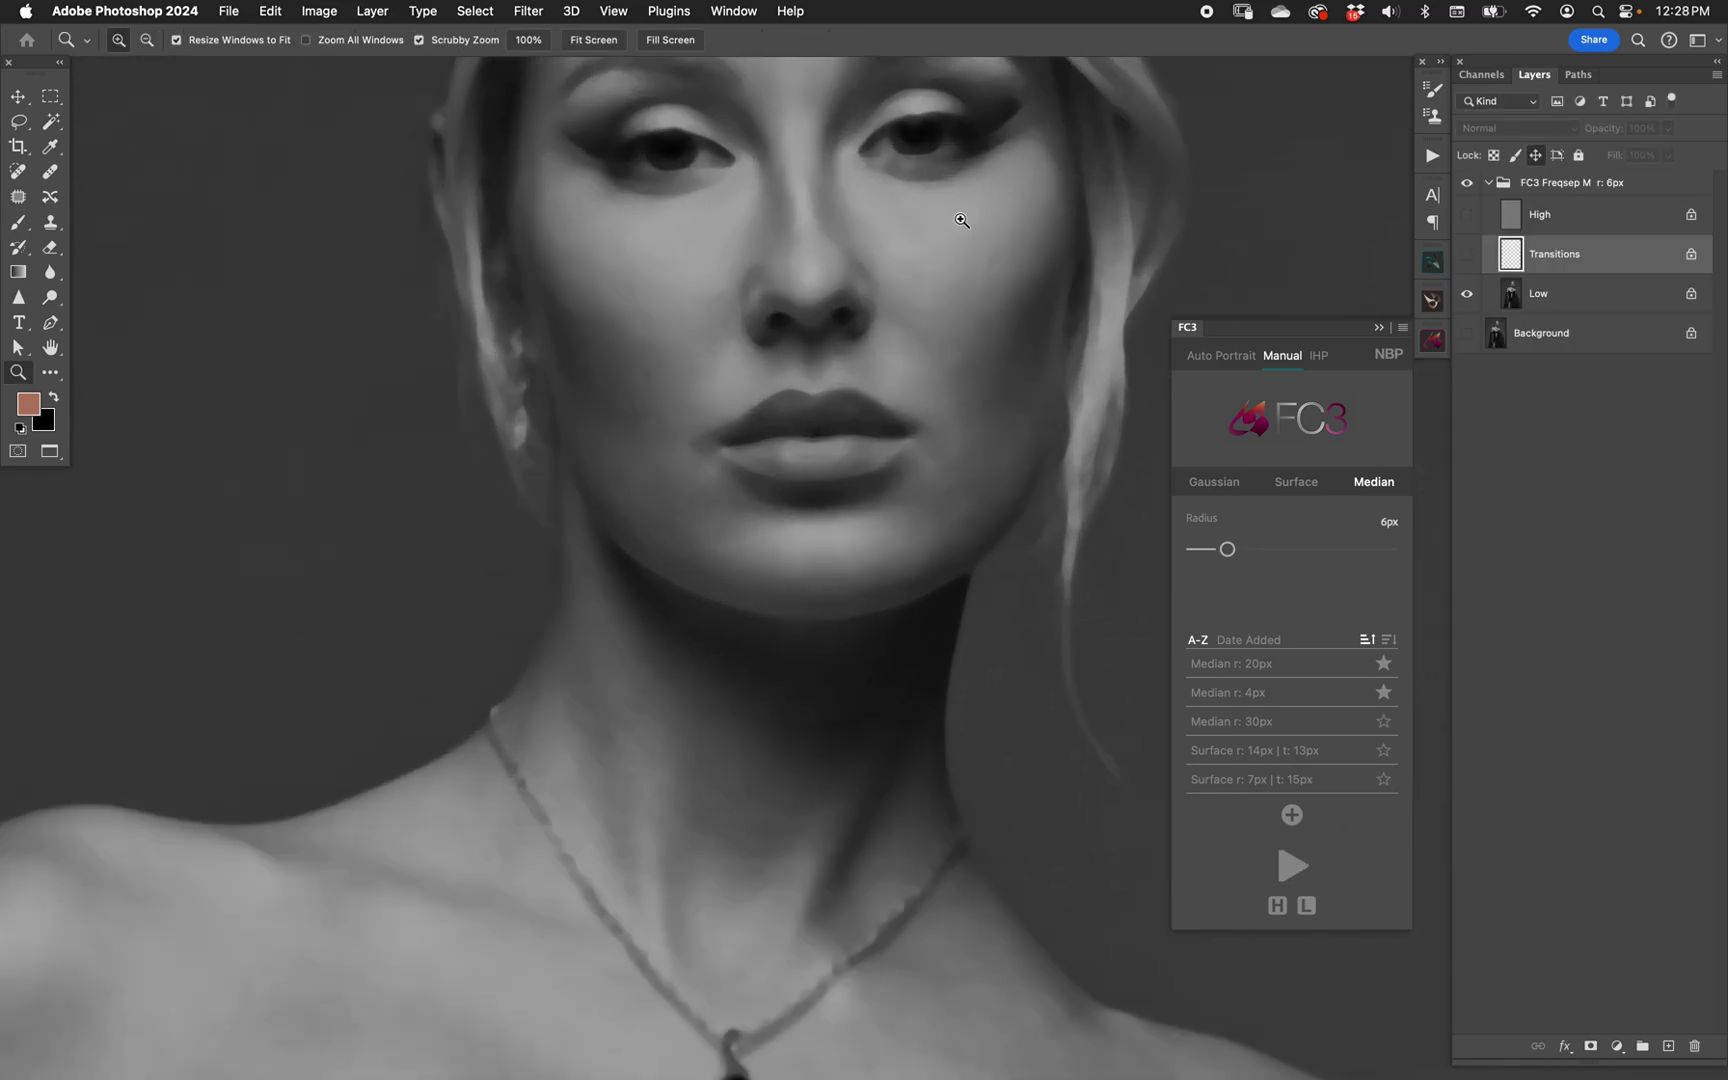
left_click_drag(870, 440, 970, 663)
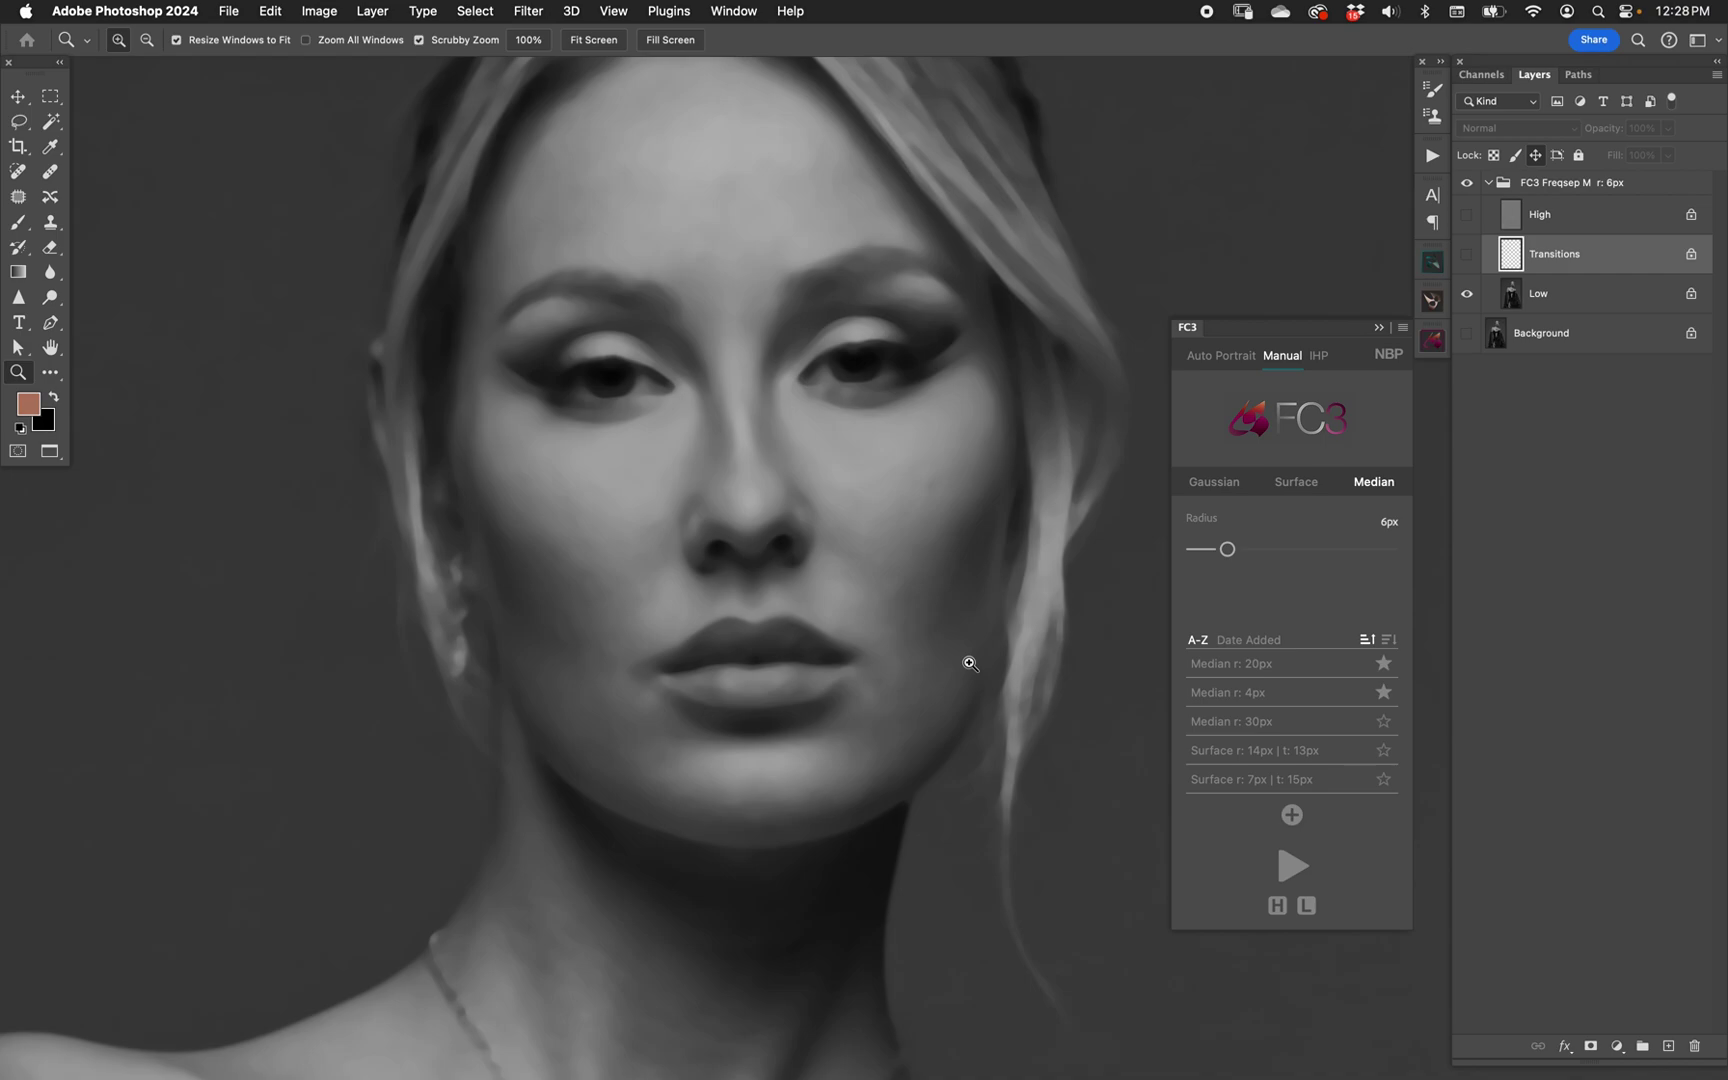
Step: Restore full layer visibility and delete the FC3 Freqsep group
left_click(1306, 905)
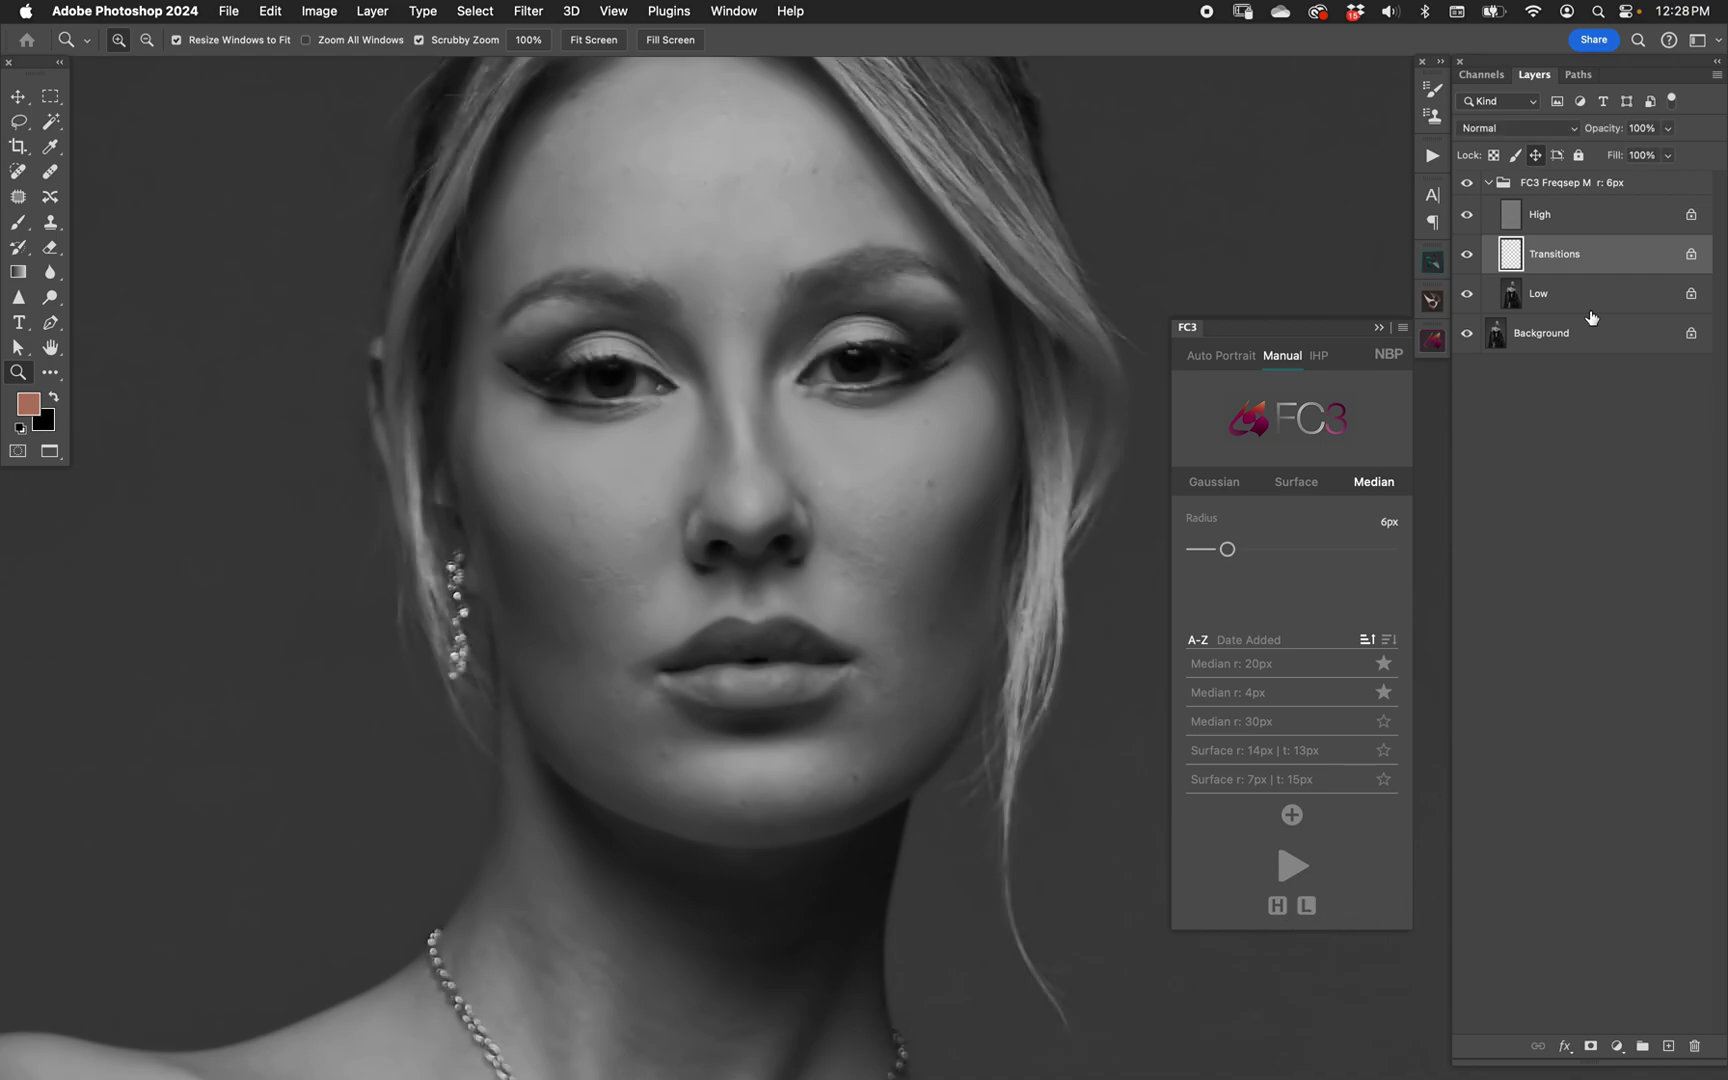
left_click(1577, 193)
key("Delete")
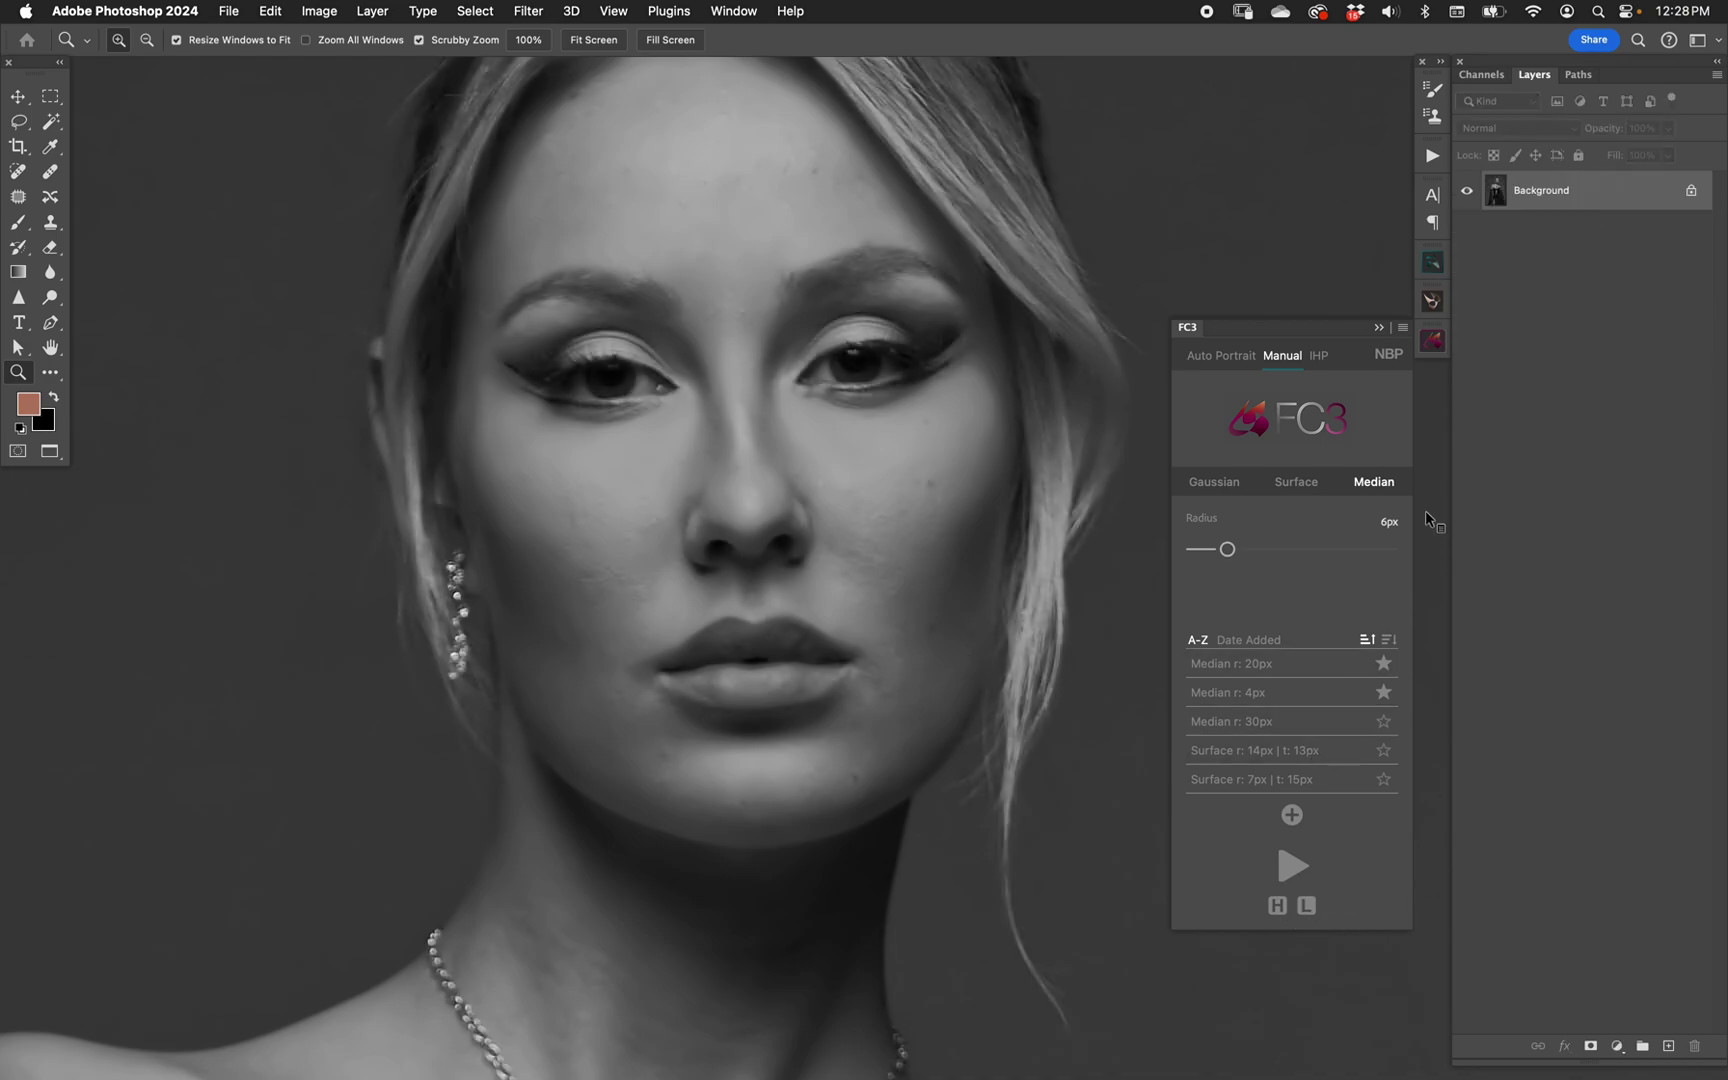
Step: In Median Preferences, turn Apply Median 2x off and Add Subject Mask on
left_click(1377, 490)
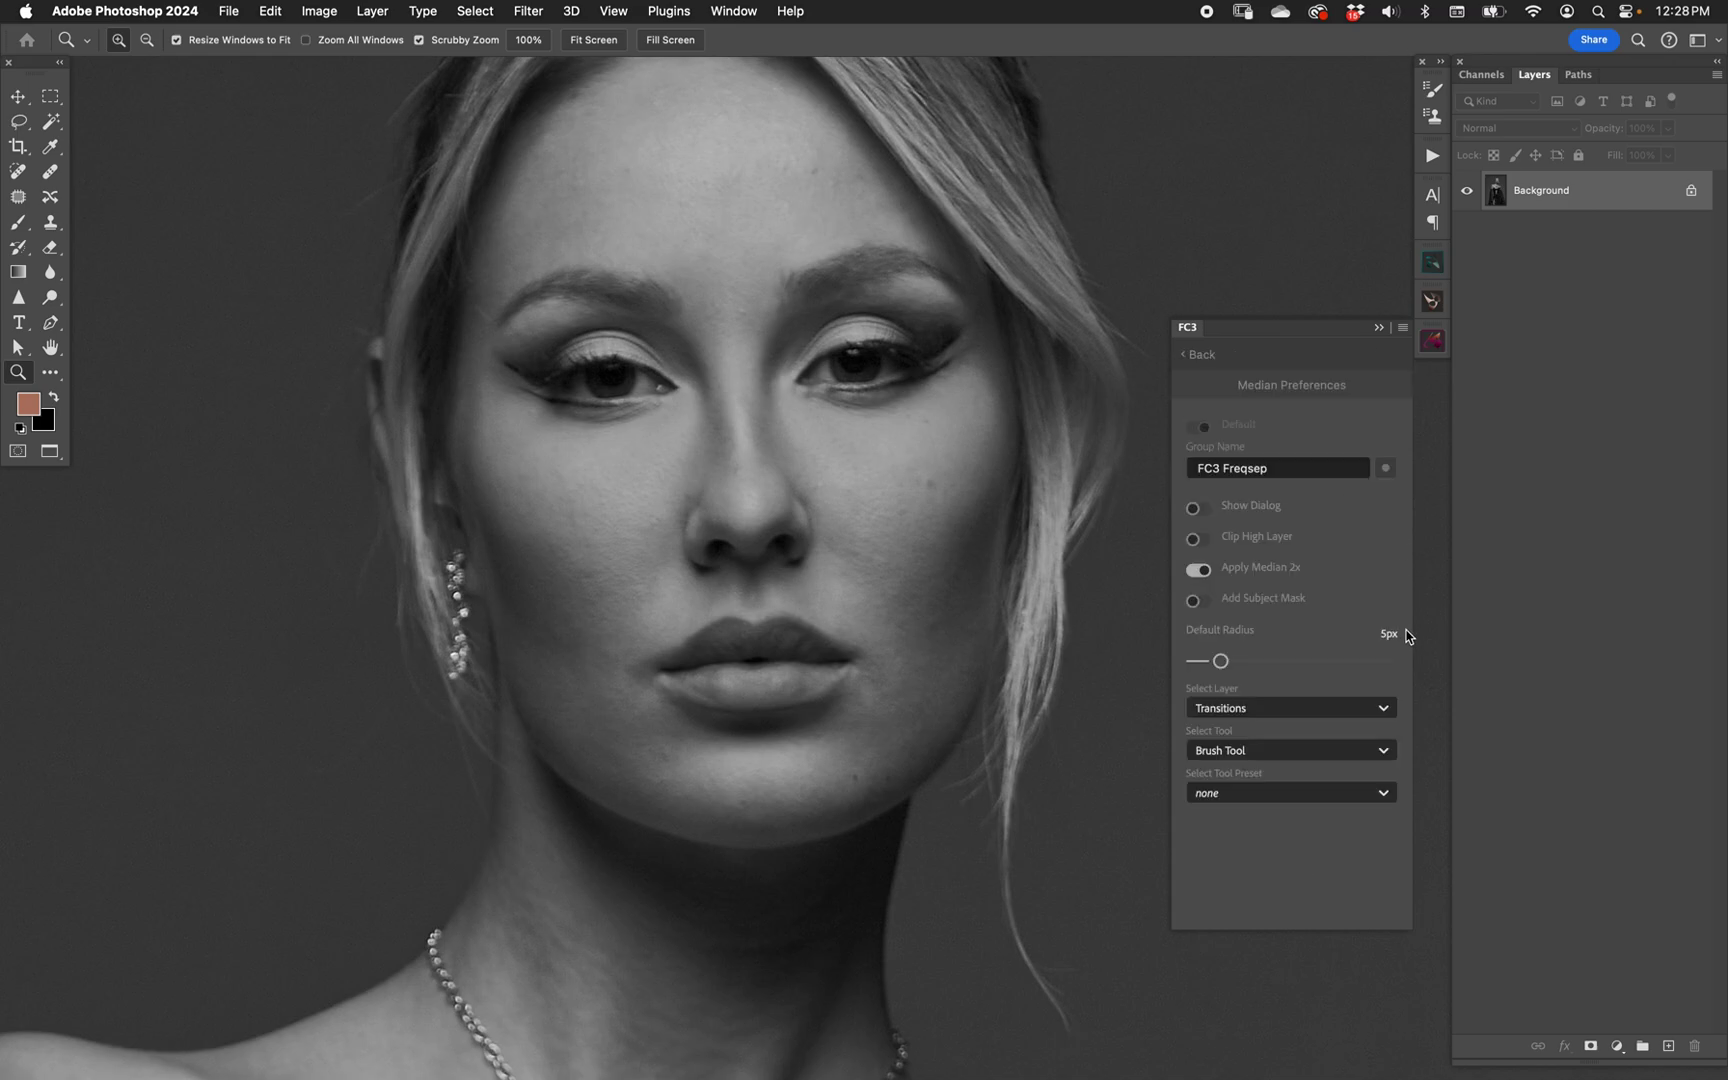
left_click(1200, 570)
left_click(1195, 600)
left_click(1198, 354)
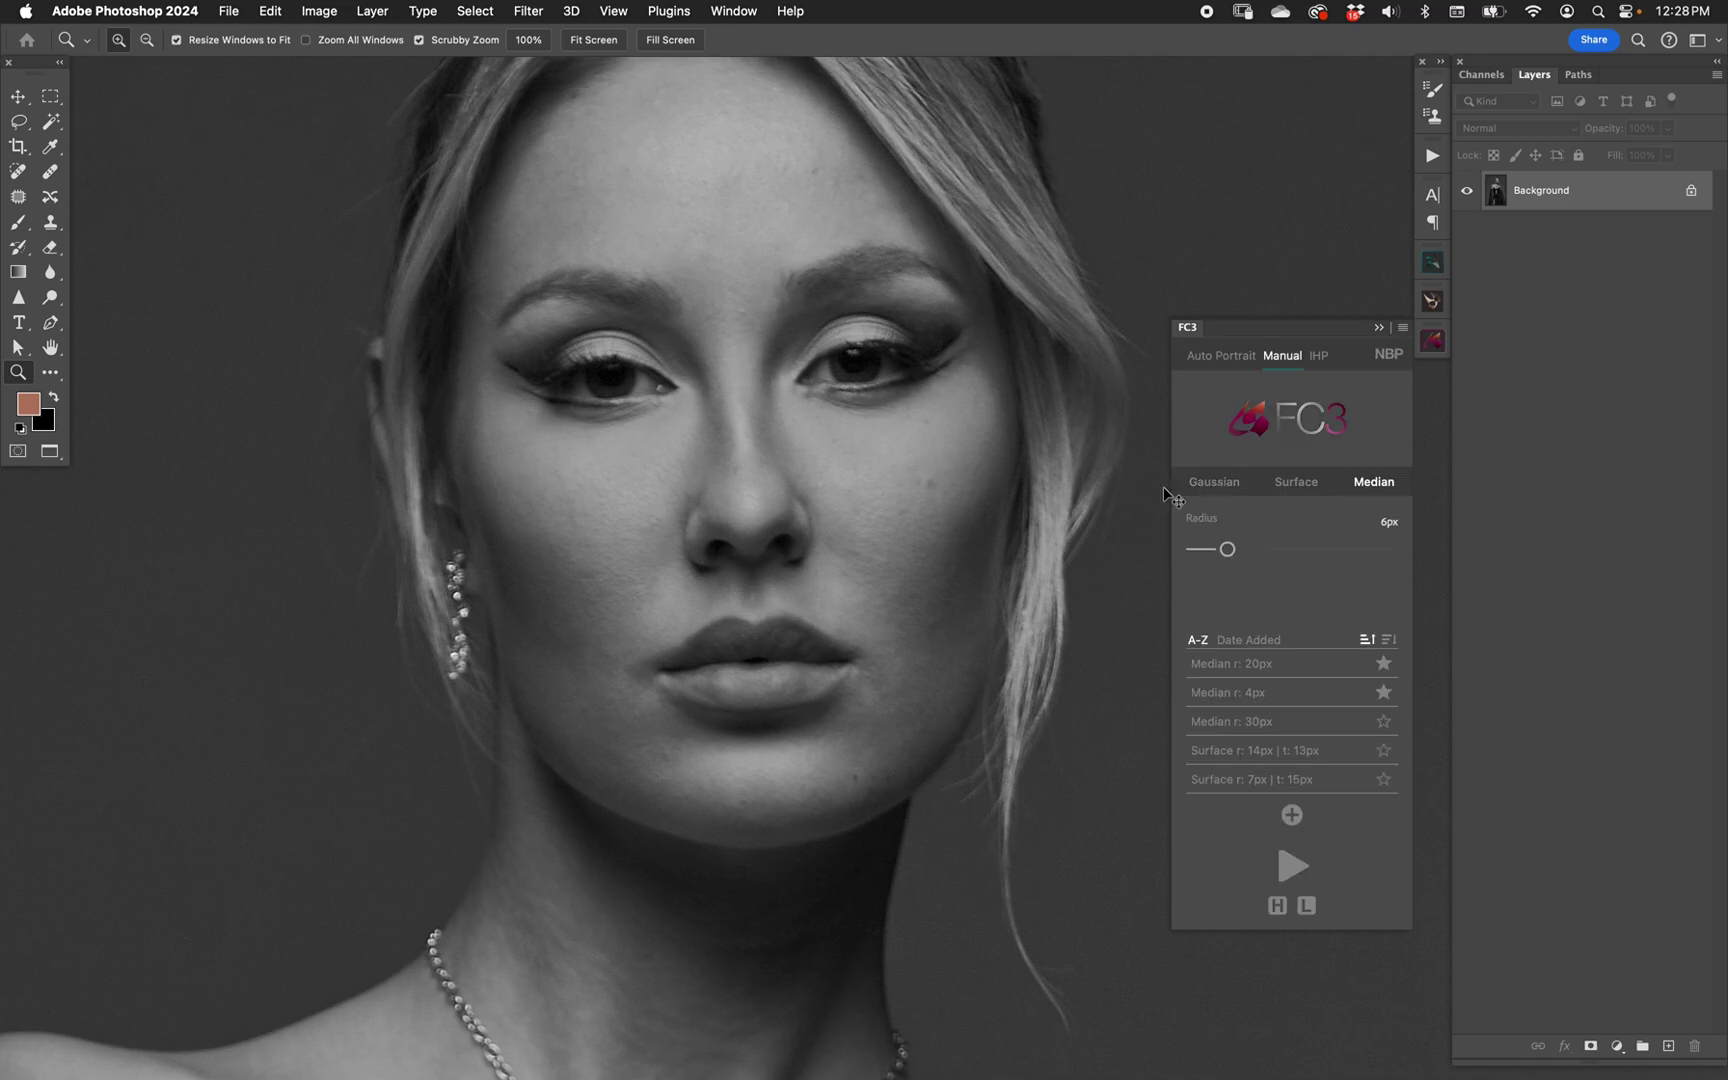
Step: Zoom out and run the 6px Median frequency separation on the portrait
key("super+minus")
scroll(771, 605, "down", 3)
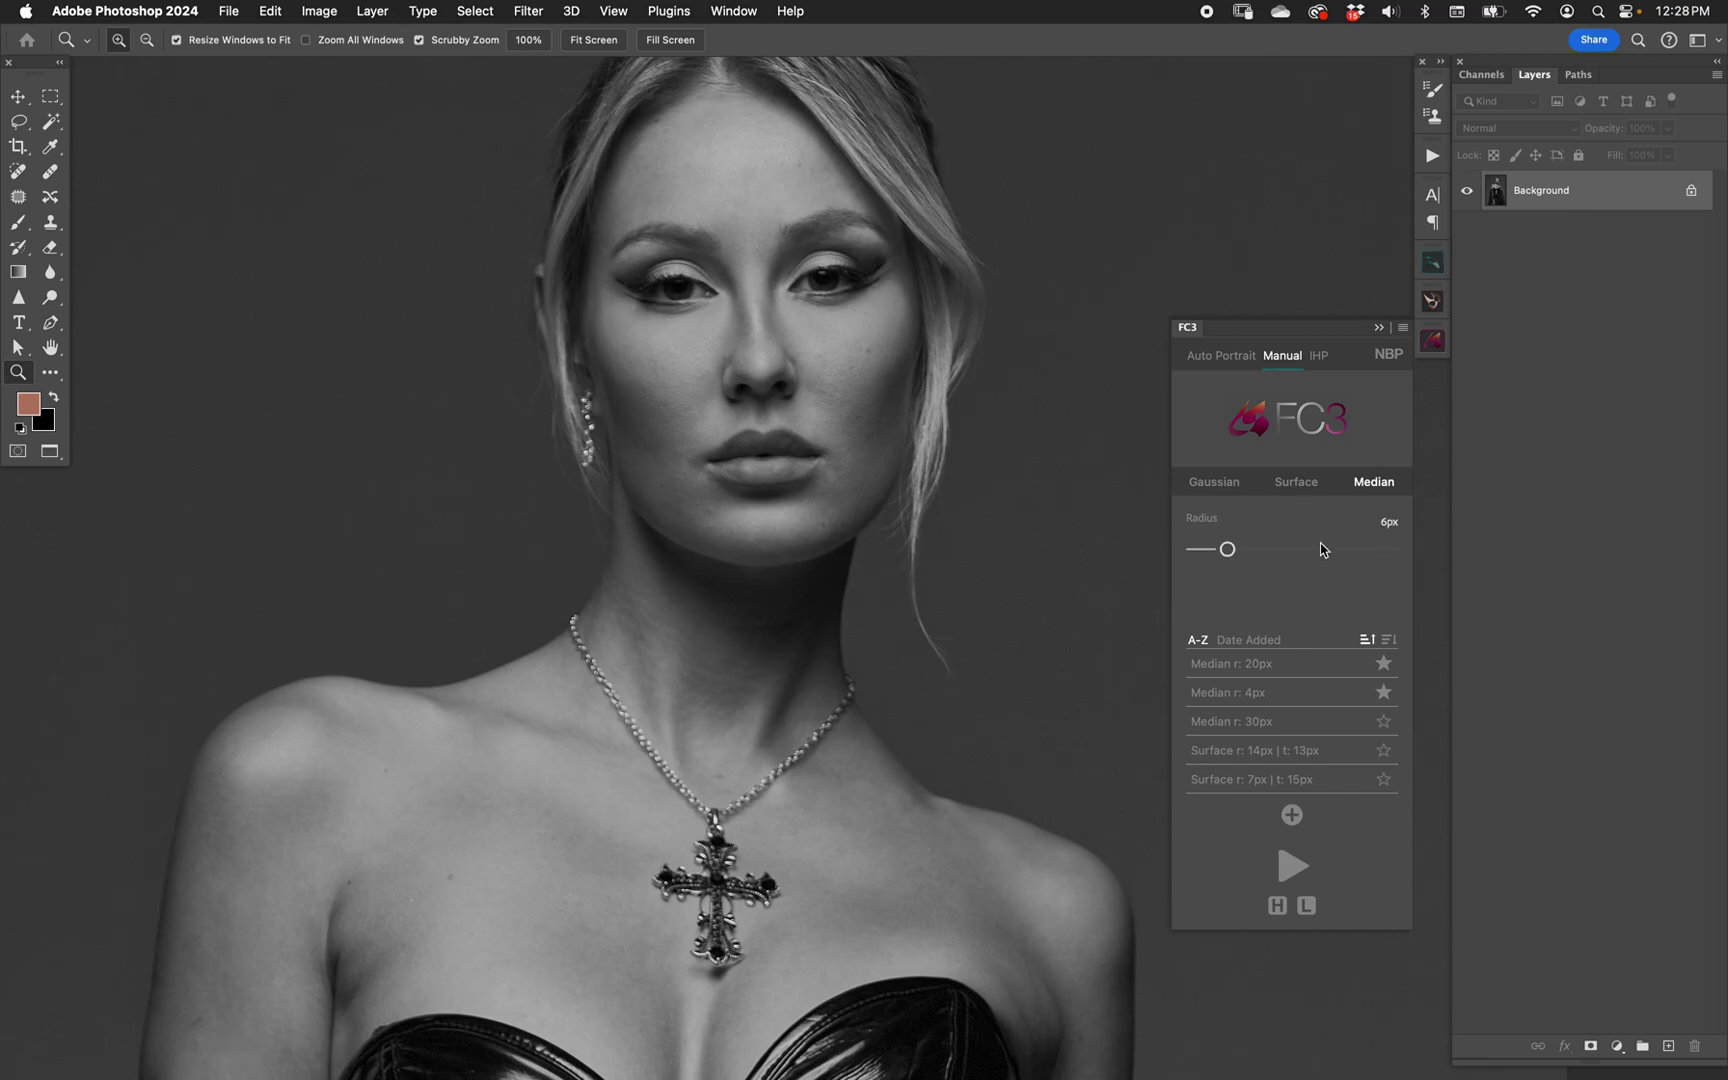
left_click(1328, 850)
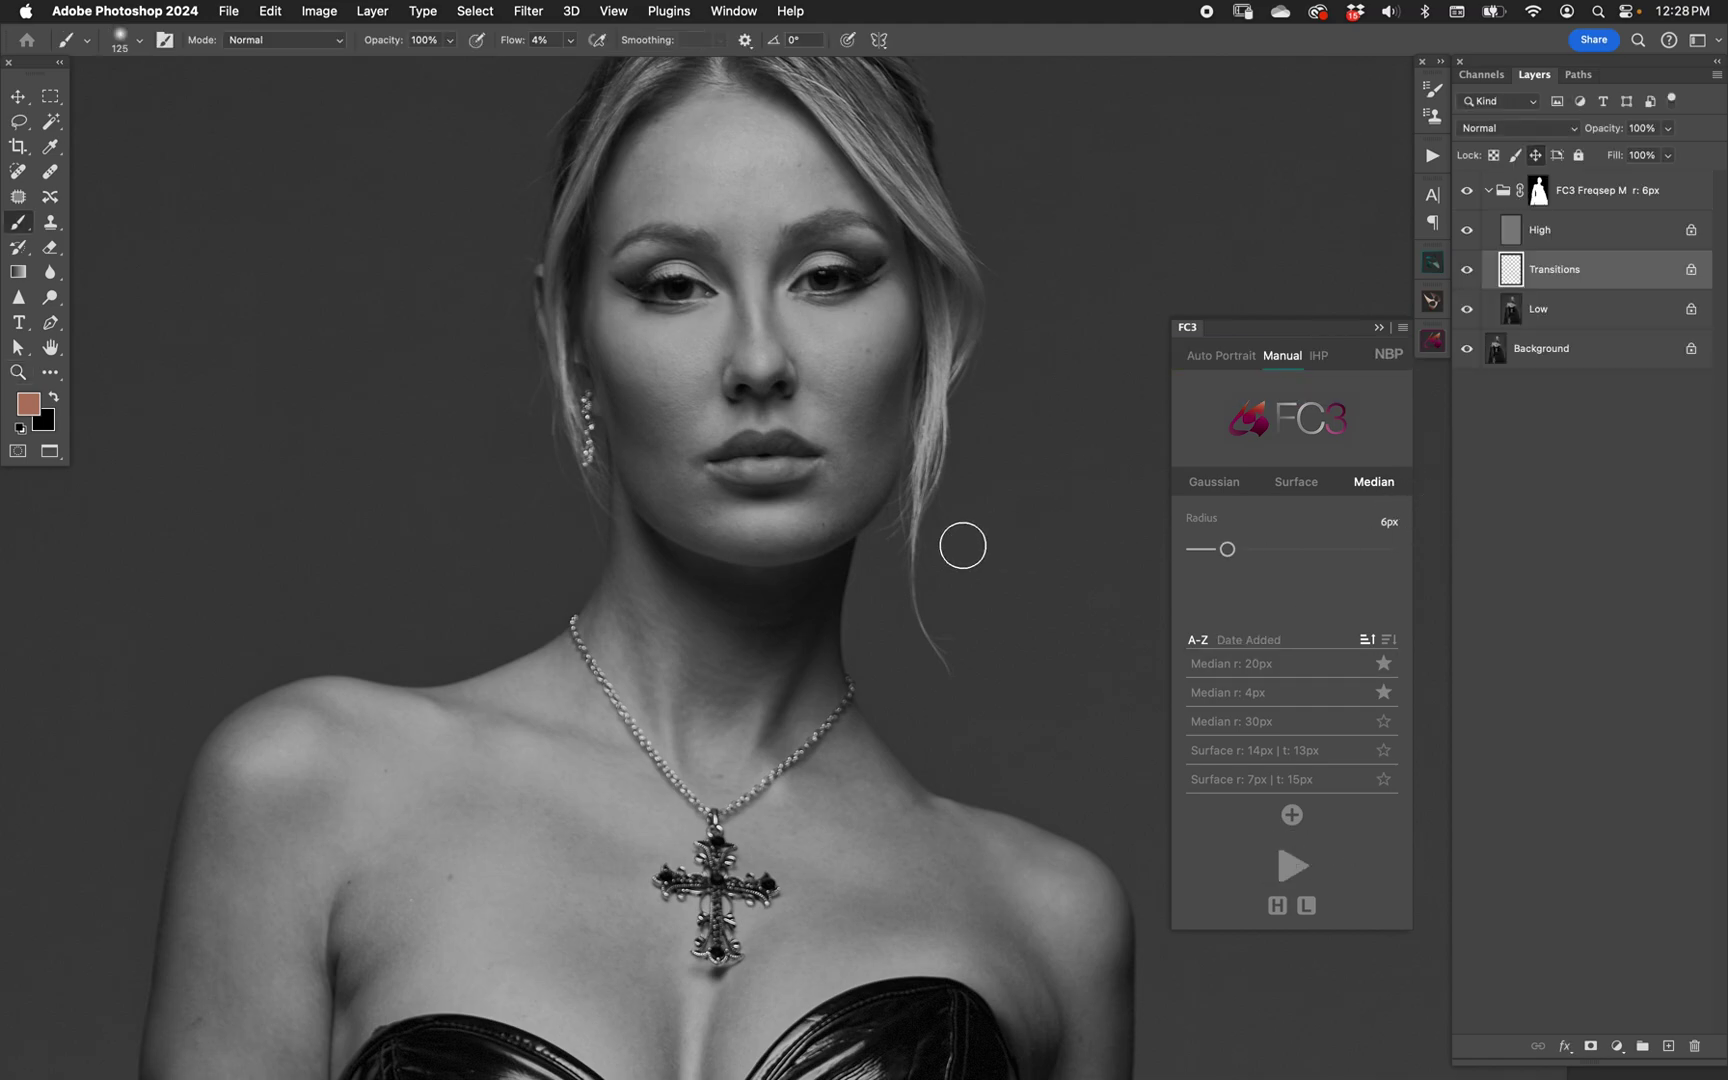
Step: Set the brush to size 200 and 10% flow, and sample grey tones from the shoulder
key("bracketright")
key("bracketright")
key("bracketright")
key("shift+1")
left_click(183, 829, "alt")
left_click(278, 735, "alt")
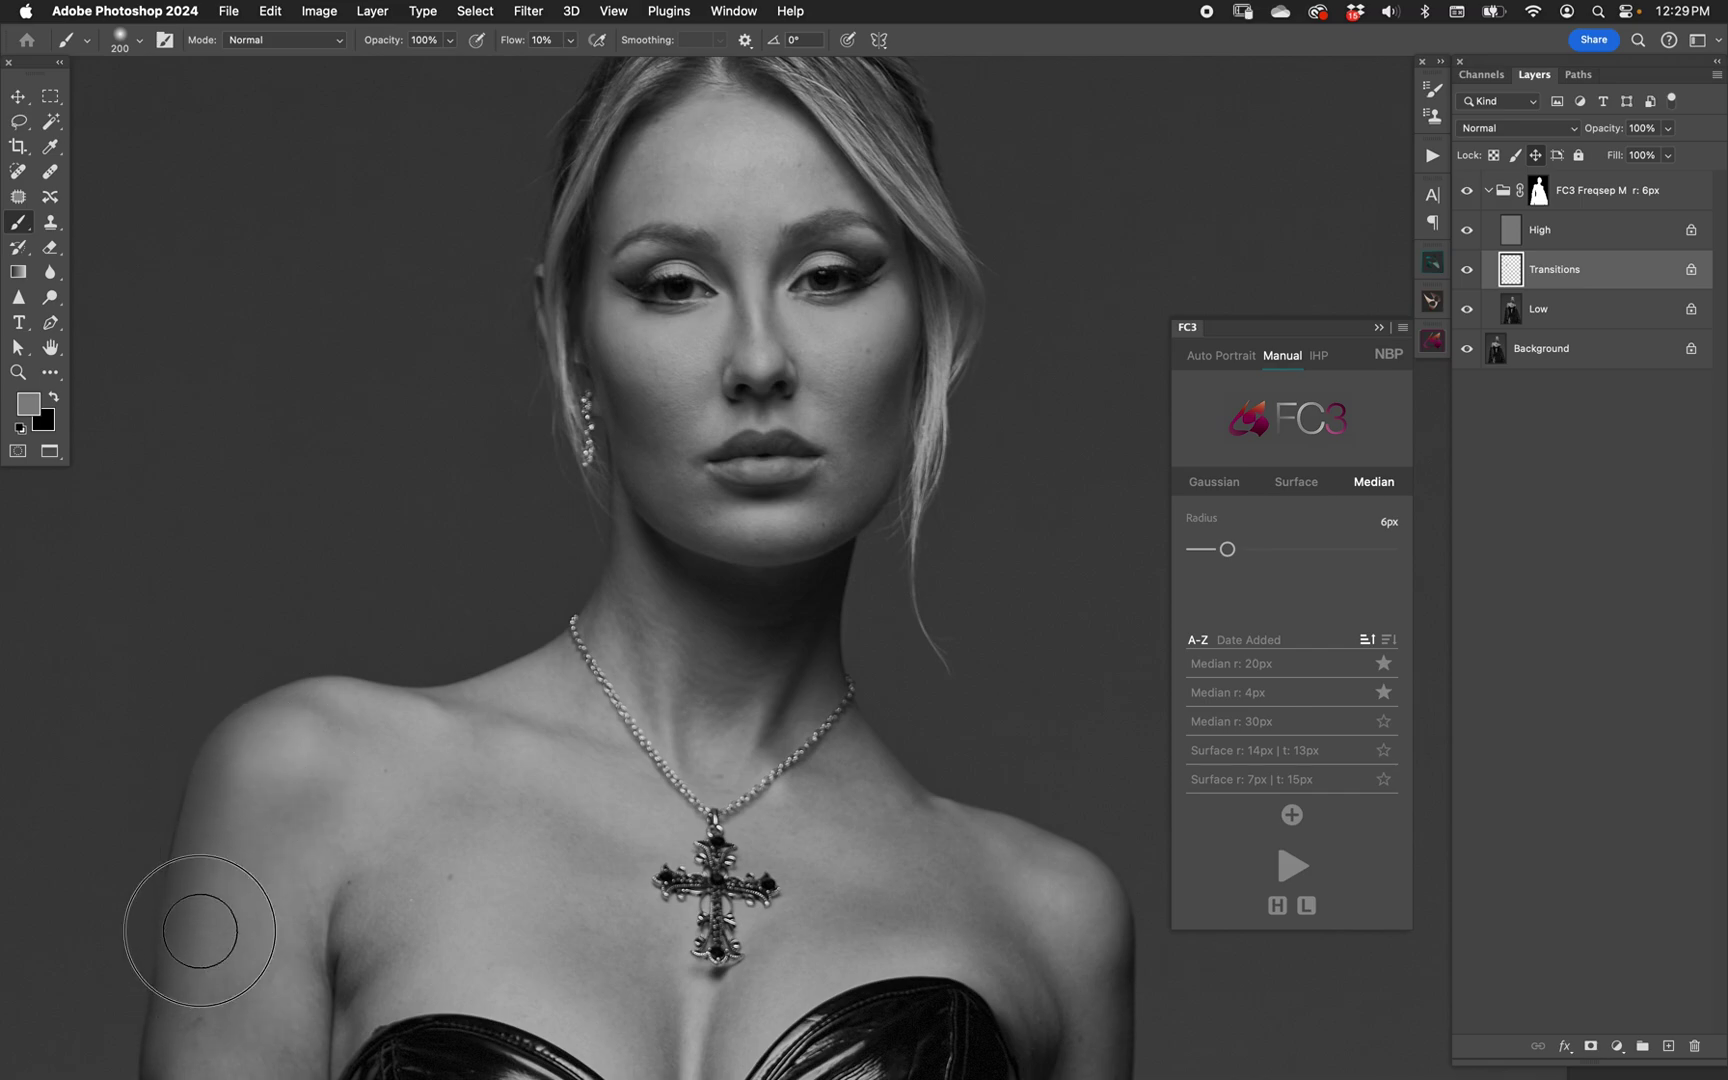
left_click(274, 744, "alt")
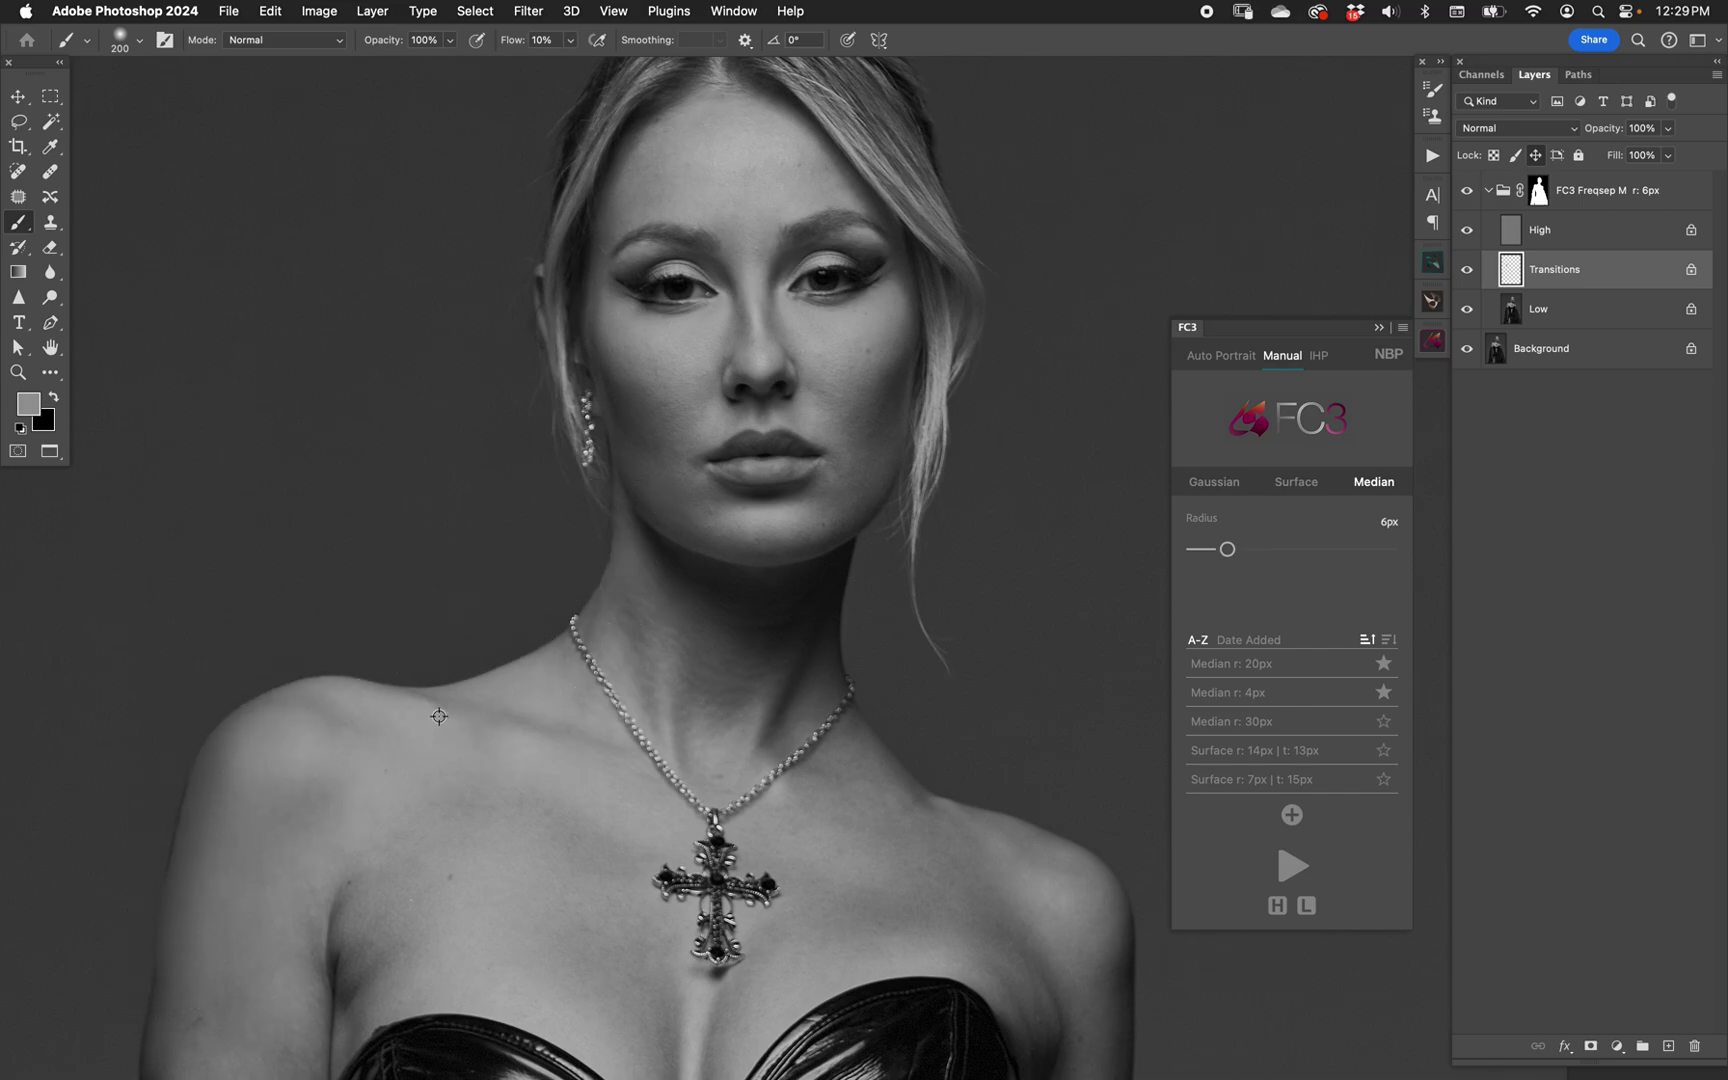
left_click(141, 1037, "alt")
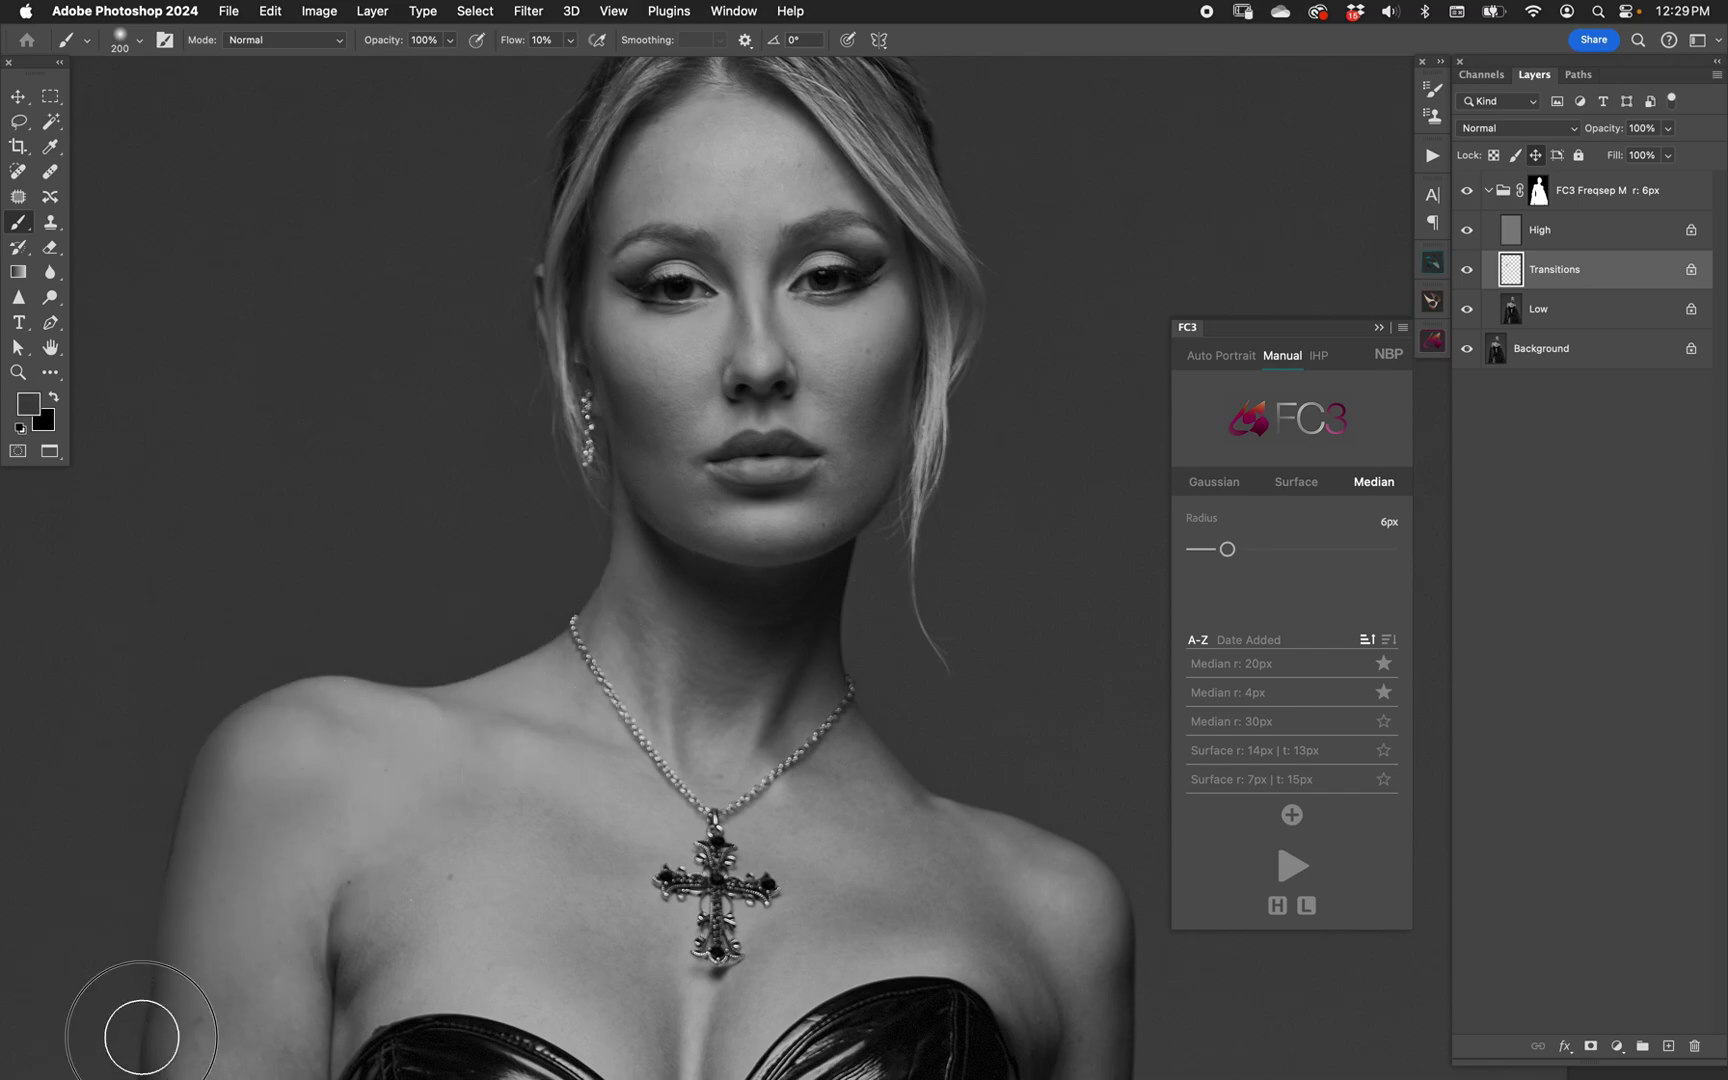
left_click(352, 967, "alt")
left_click(268, 804, "alt")
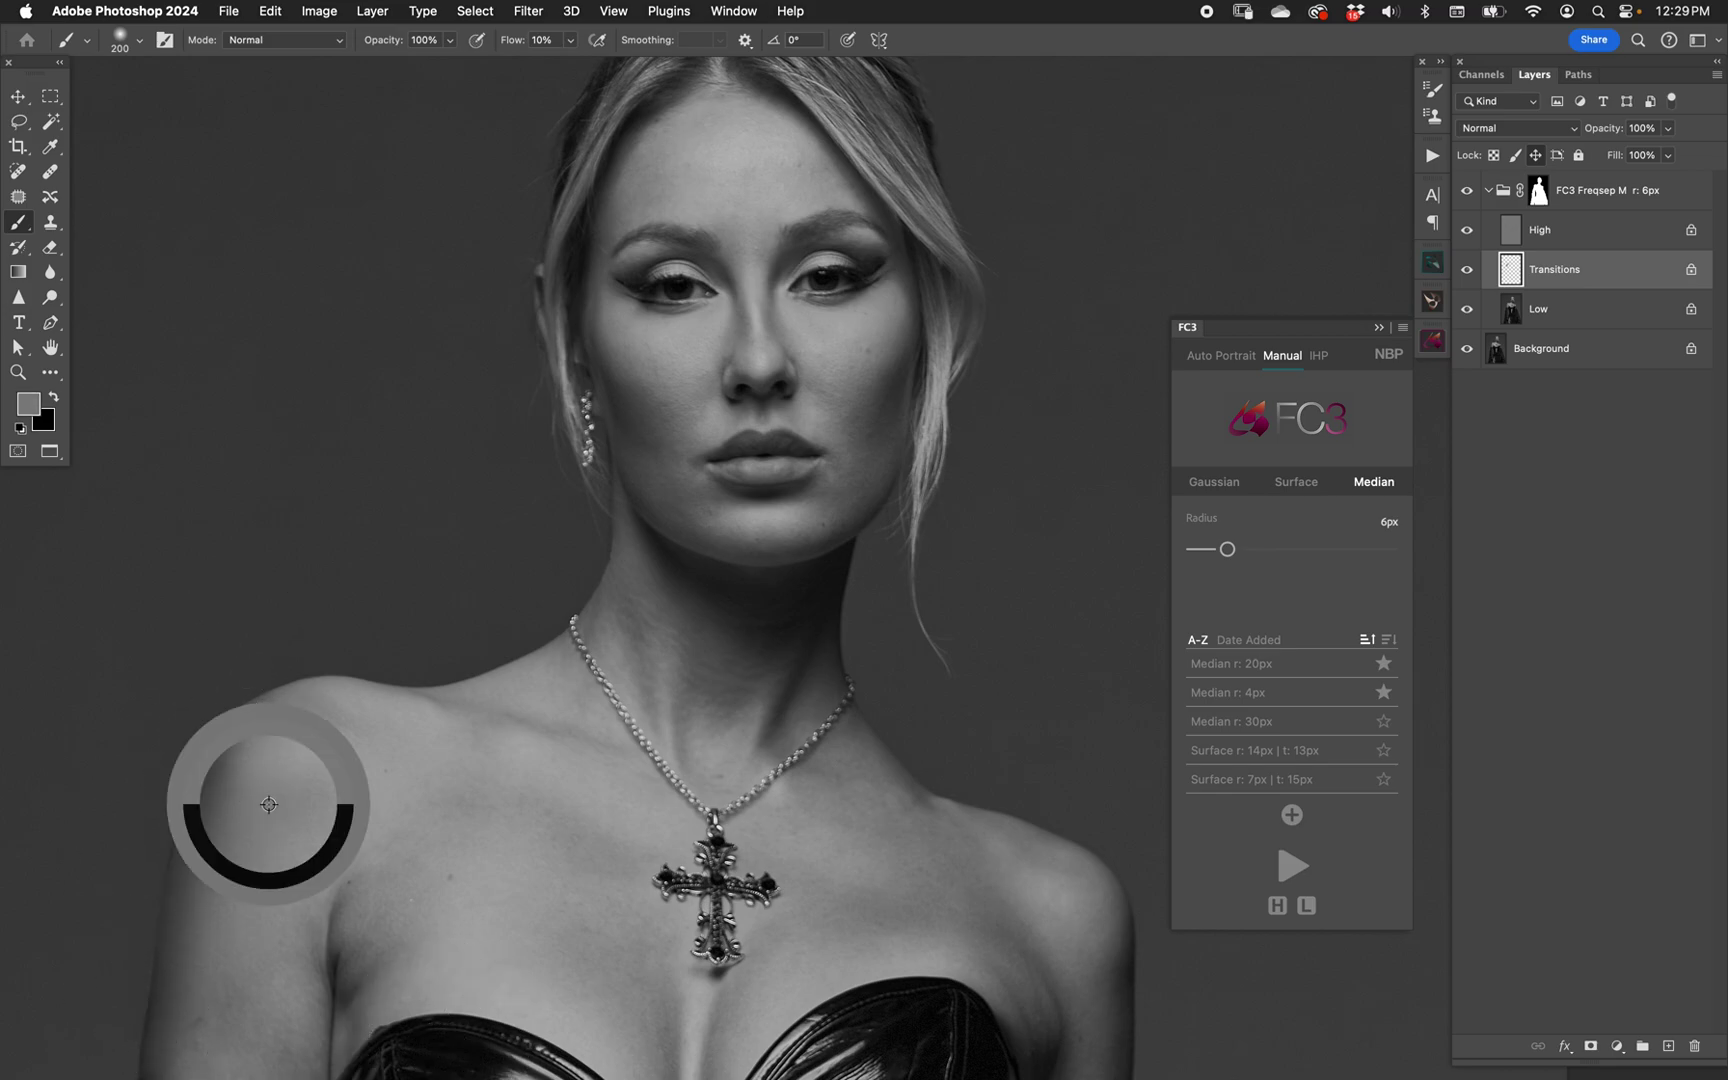
Step: Toggle Transitions visibility and view the group's mask, then delete the FC3 Freqsep group
left_click(1468, 270)
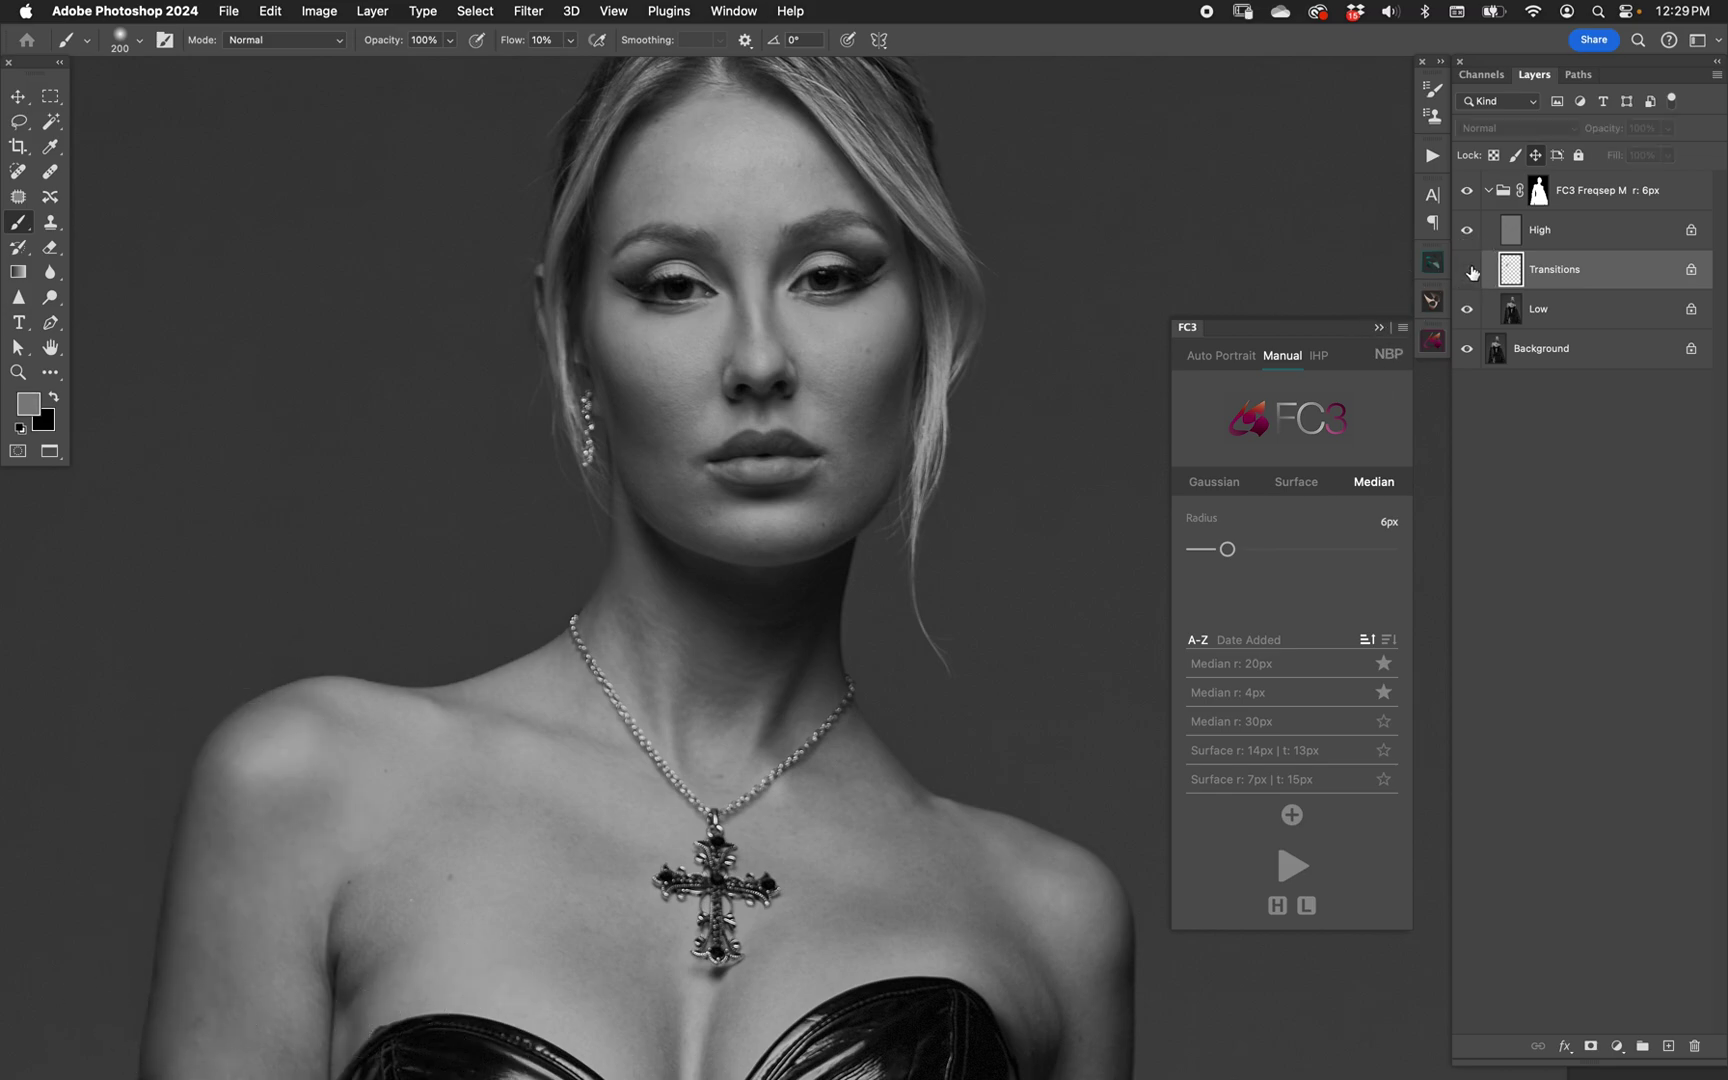
left_click(1468, 270)
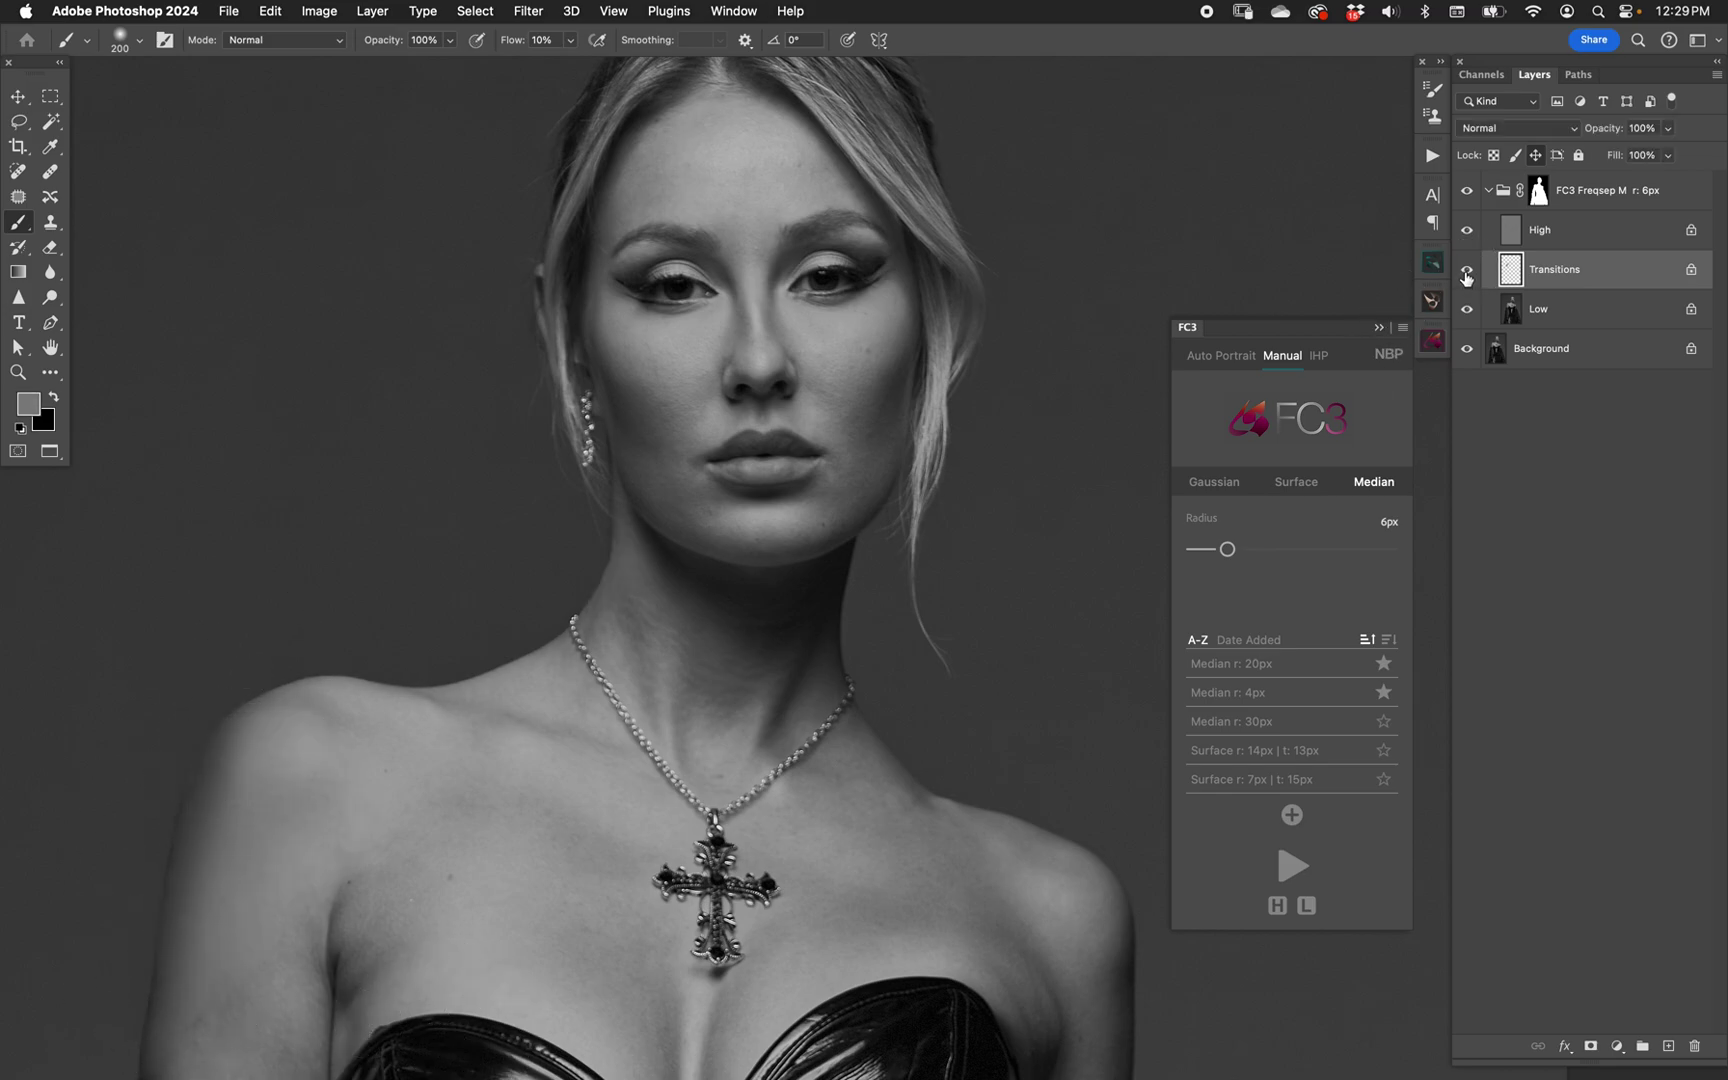
left_click(1540, 192, "alt")
left_click(1540, 192, "alt")
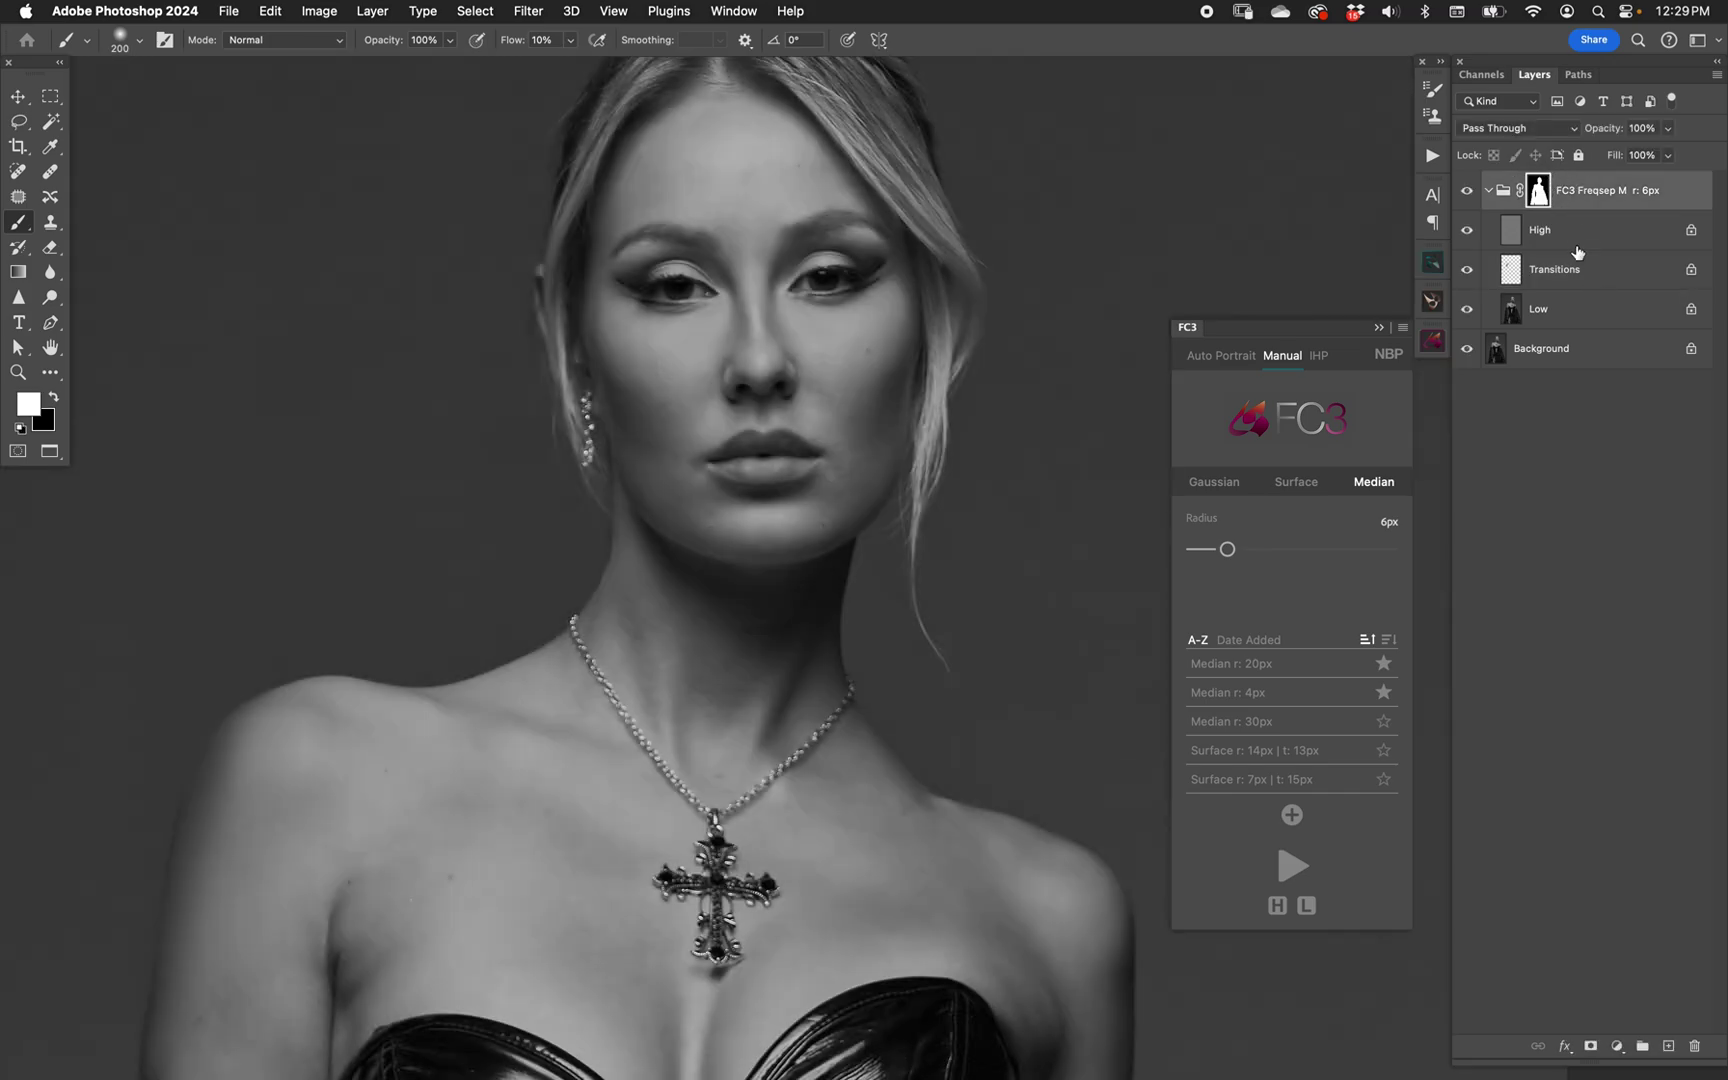
mouse_move(1578, 252)
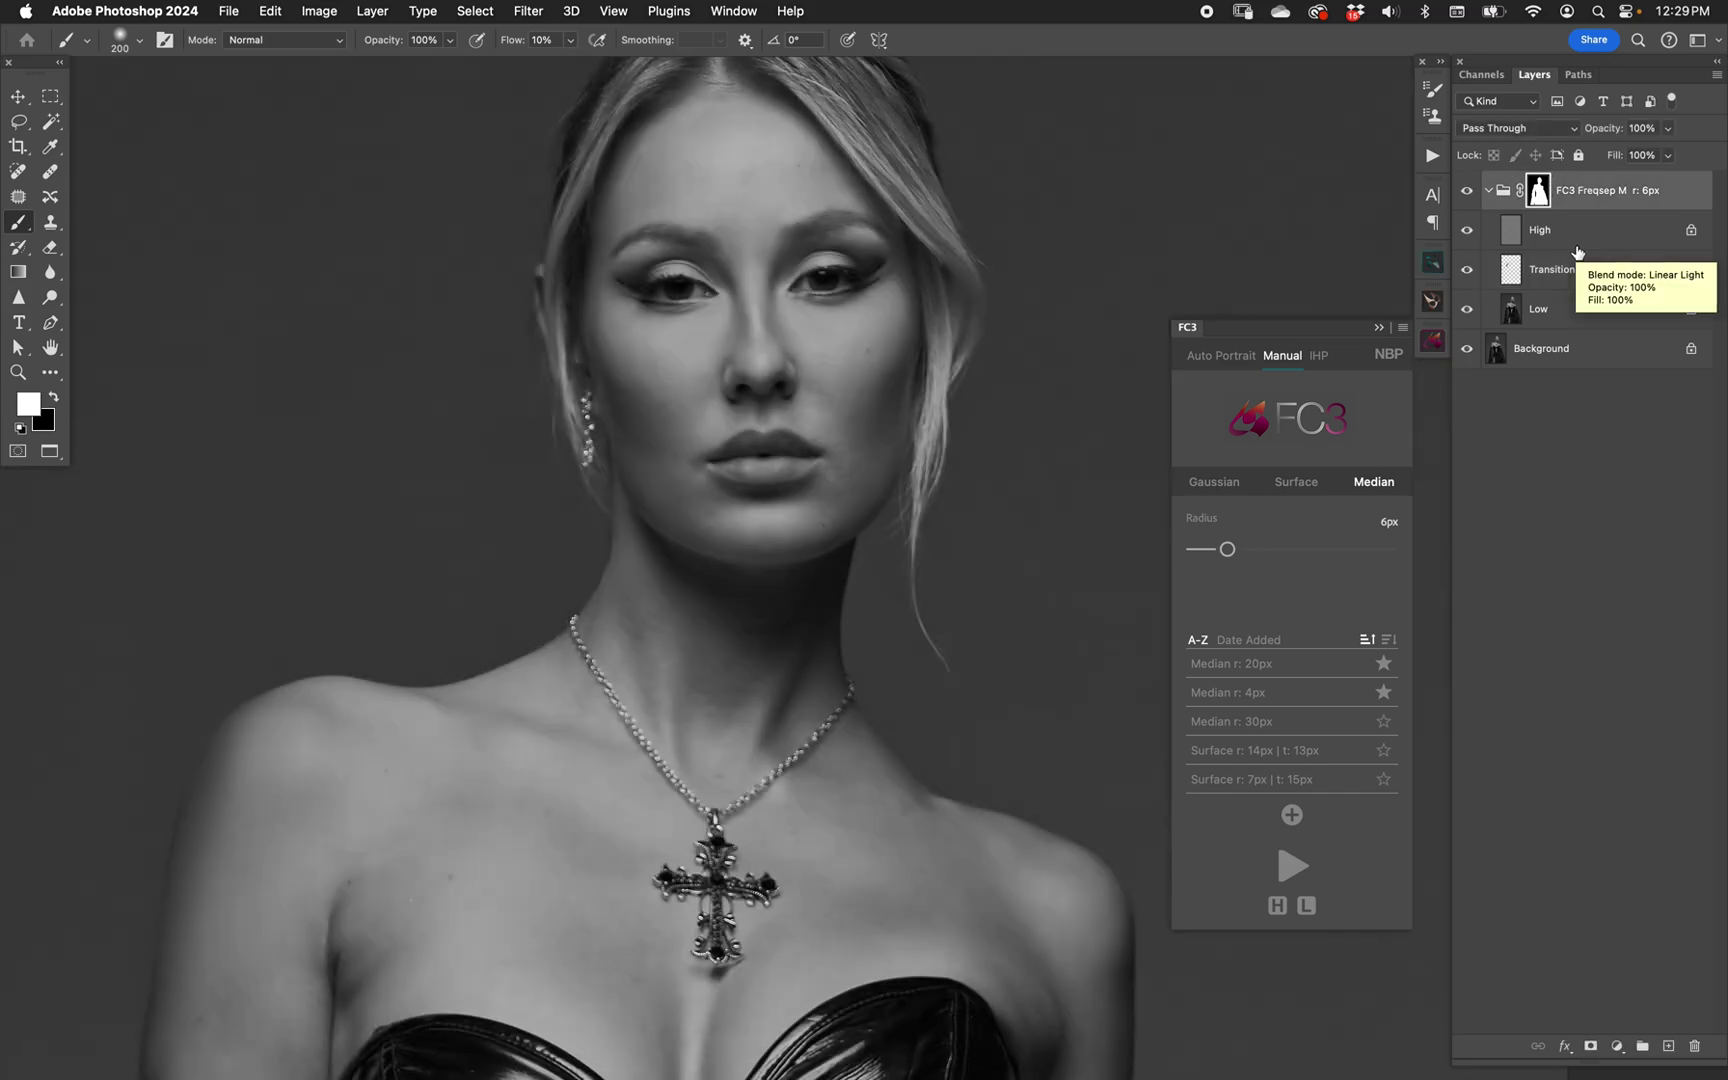
key("Delete")
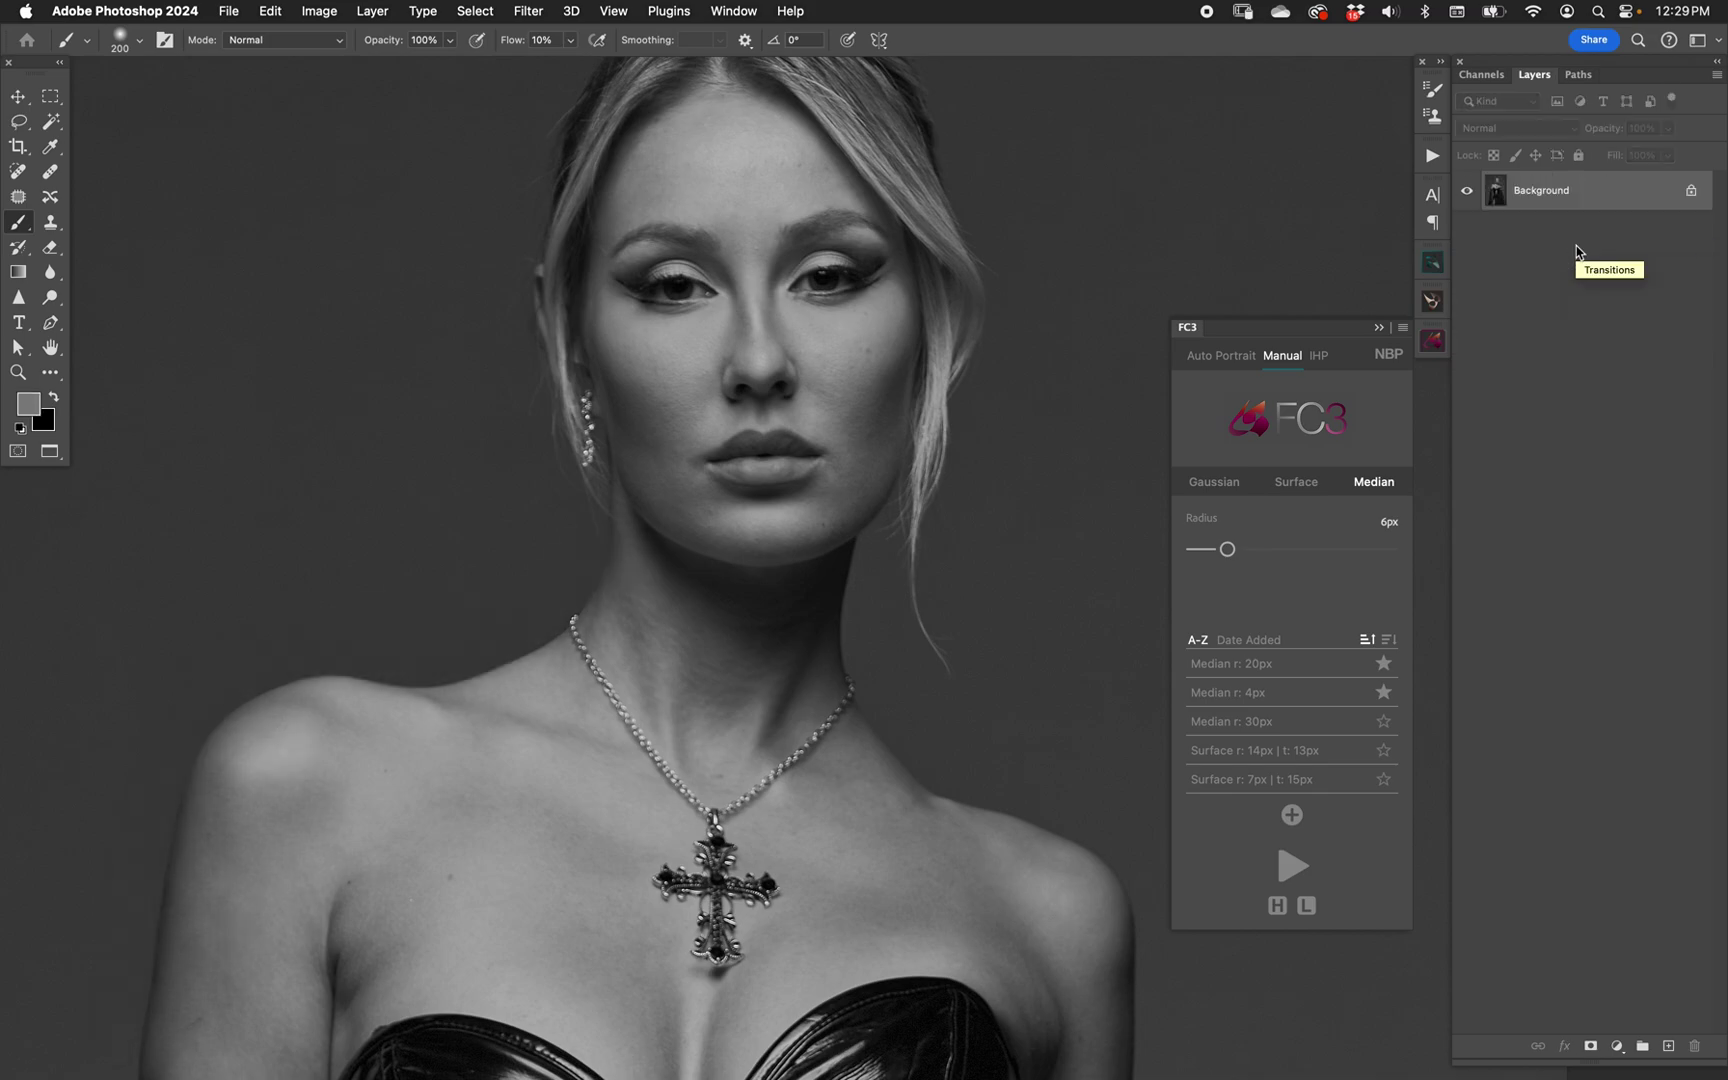
Step: Turn off Add Subject Mask, keeping Transitions as the layer selected afterward
left_click(1372, 482)
left_click(1198, 601)
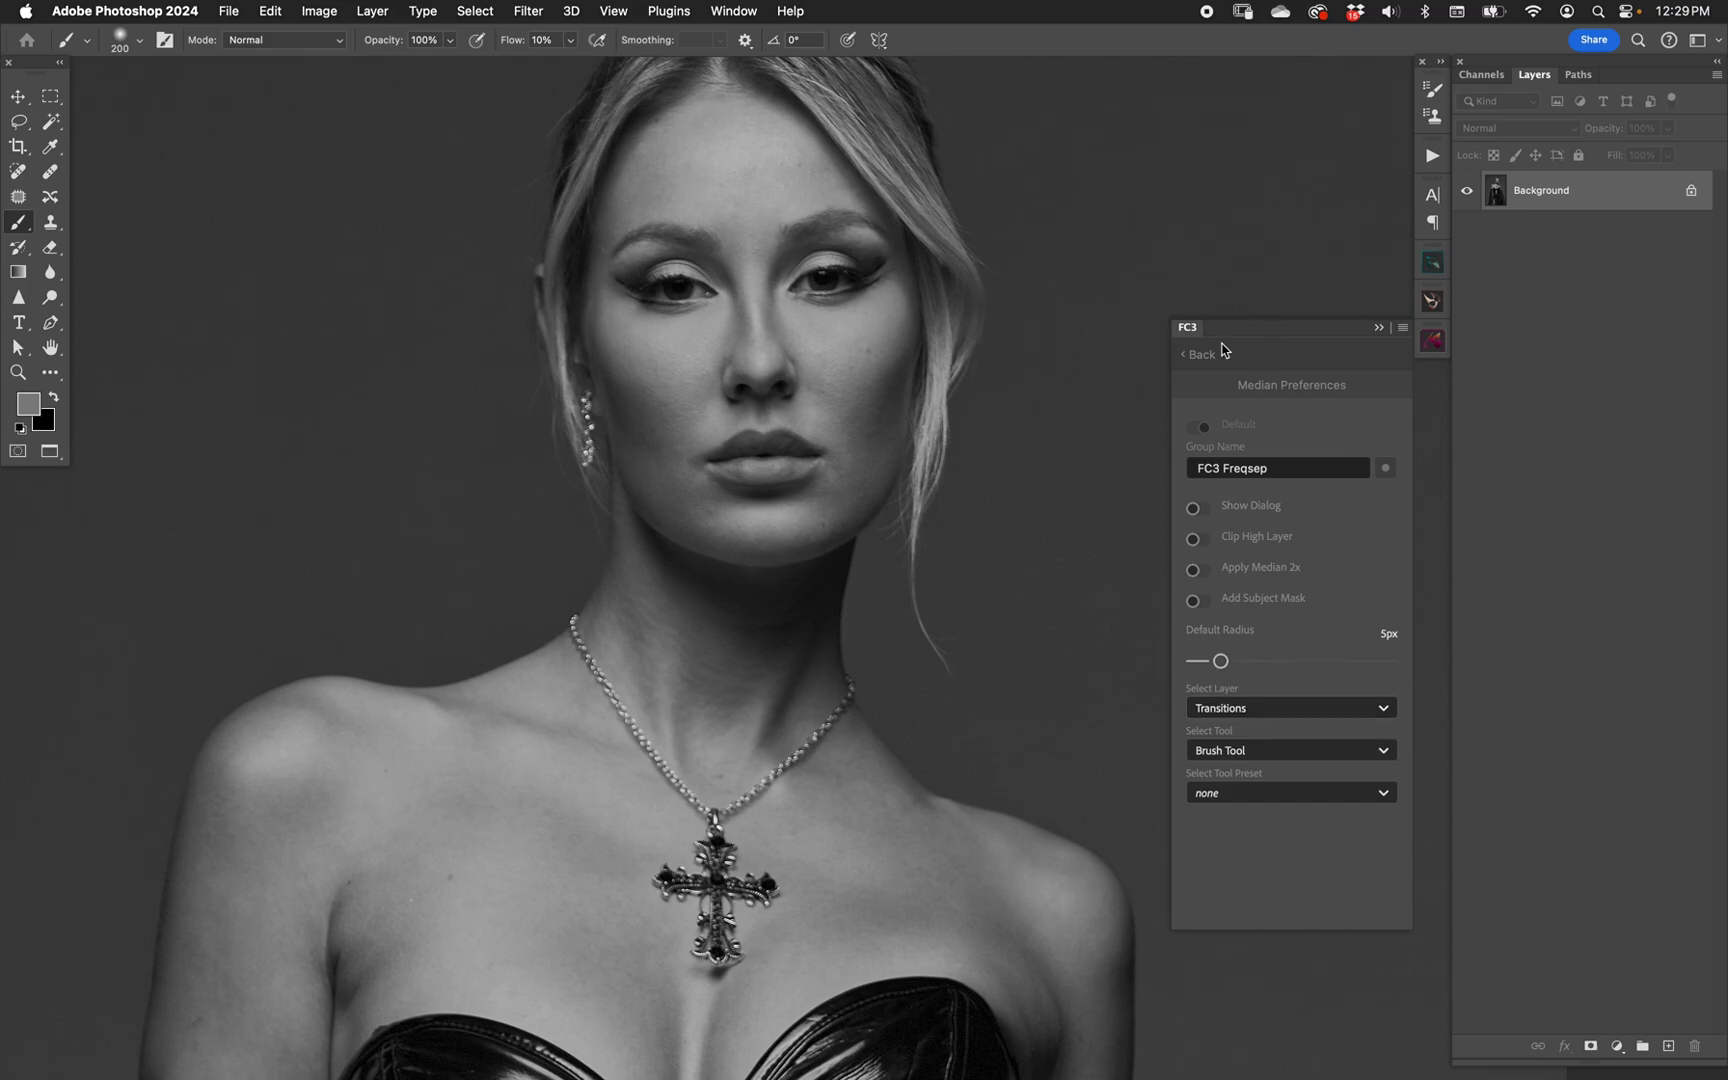
left_click(1267, 711)
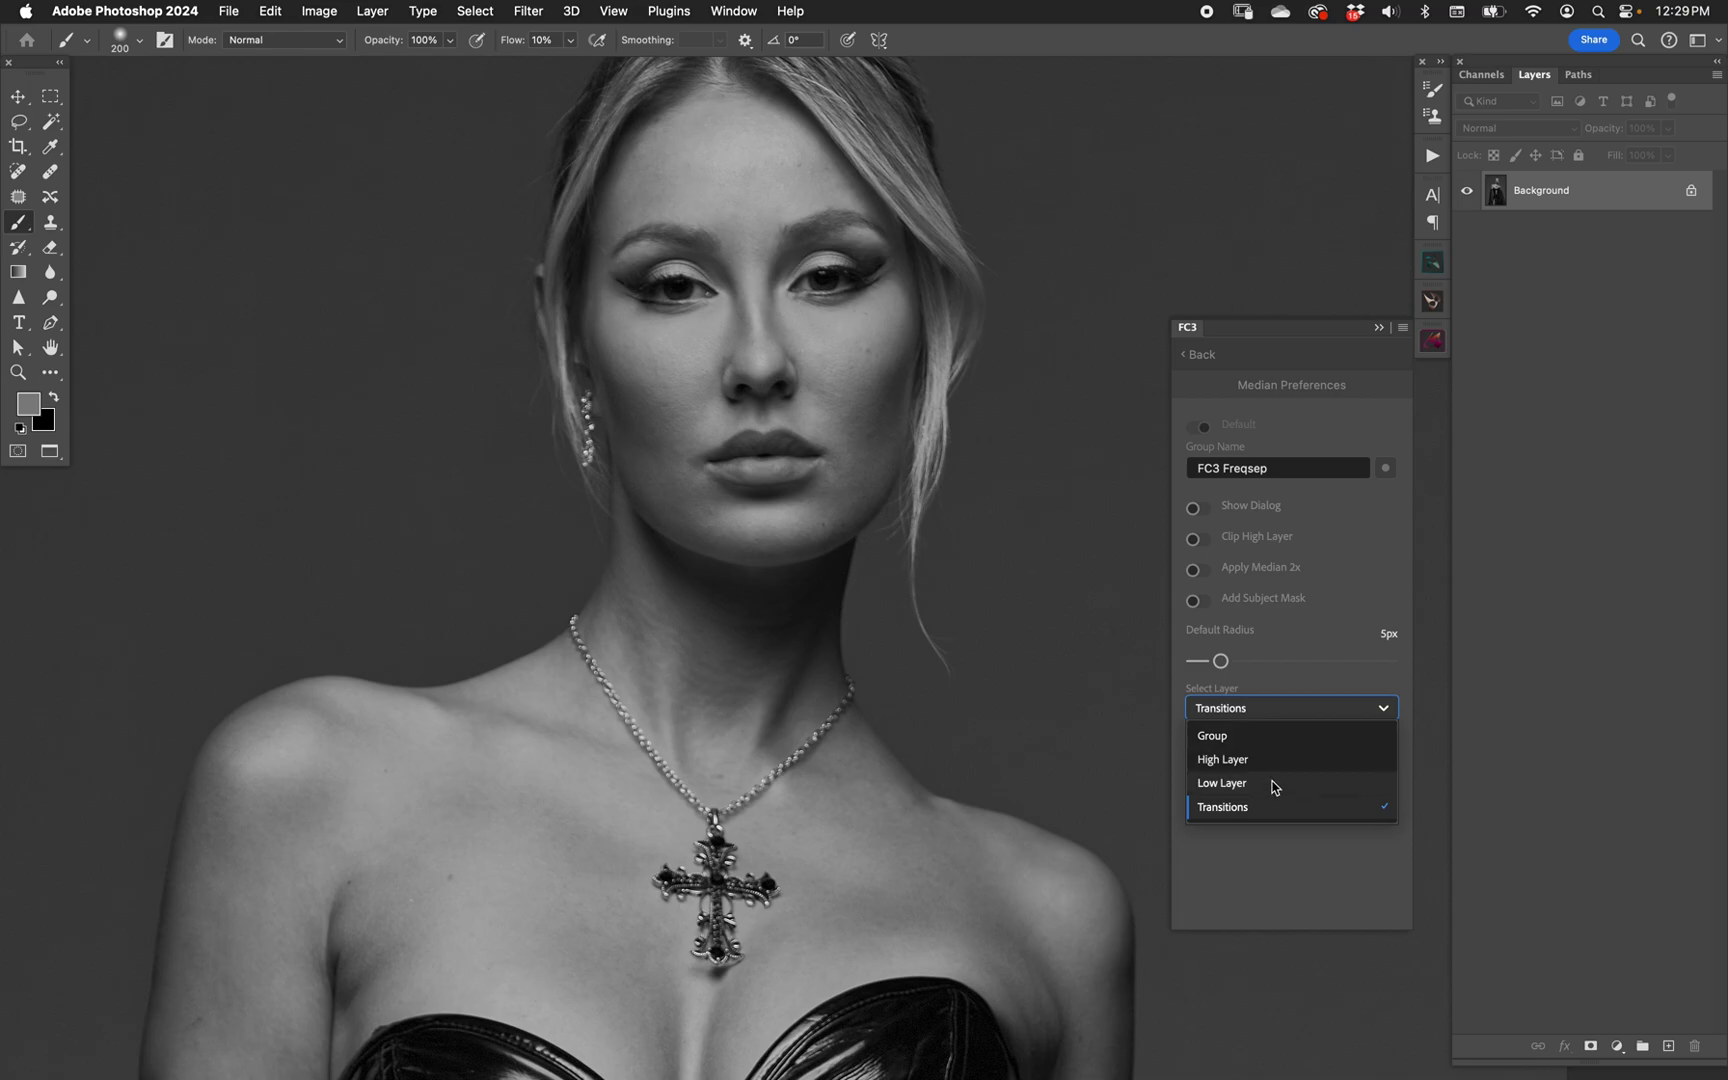
left_click(1330, 612)
Step: Check the tool and preset choices and the 6px default radius, then open Surface Blur preferences
left_click(1227, 755)
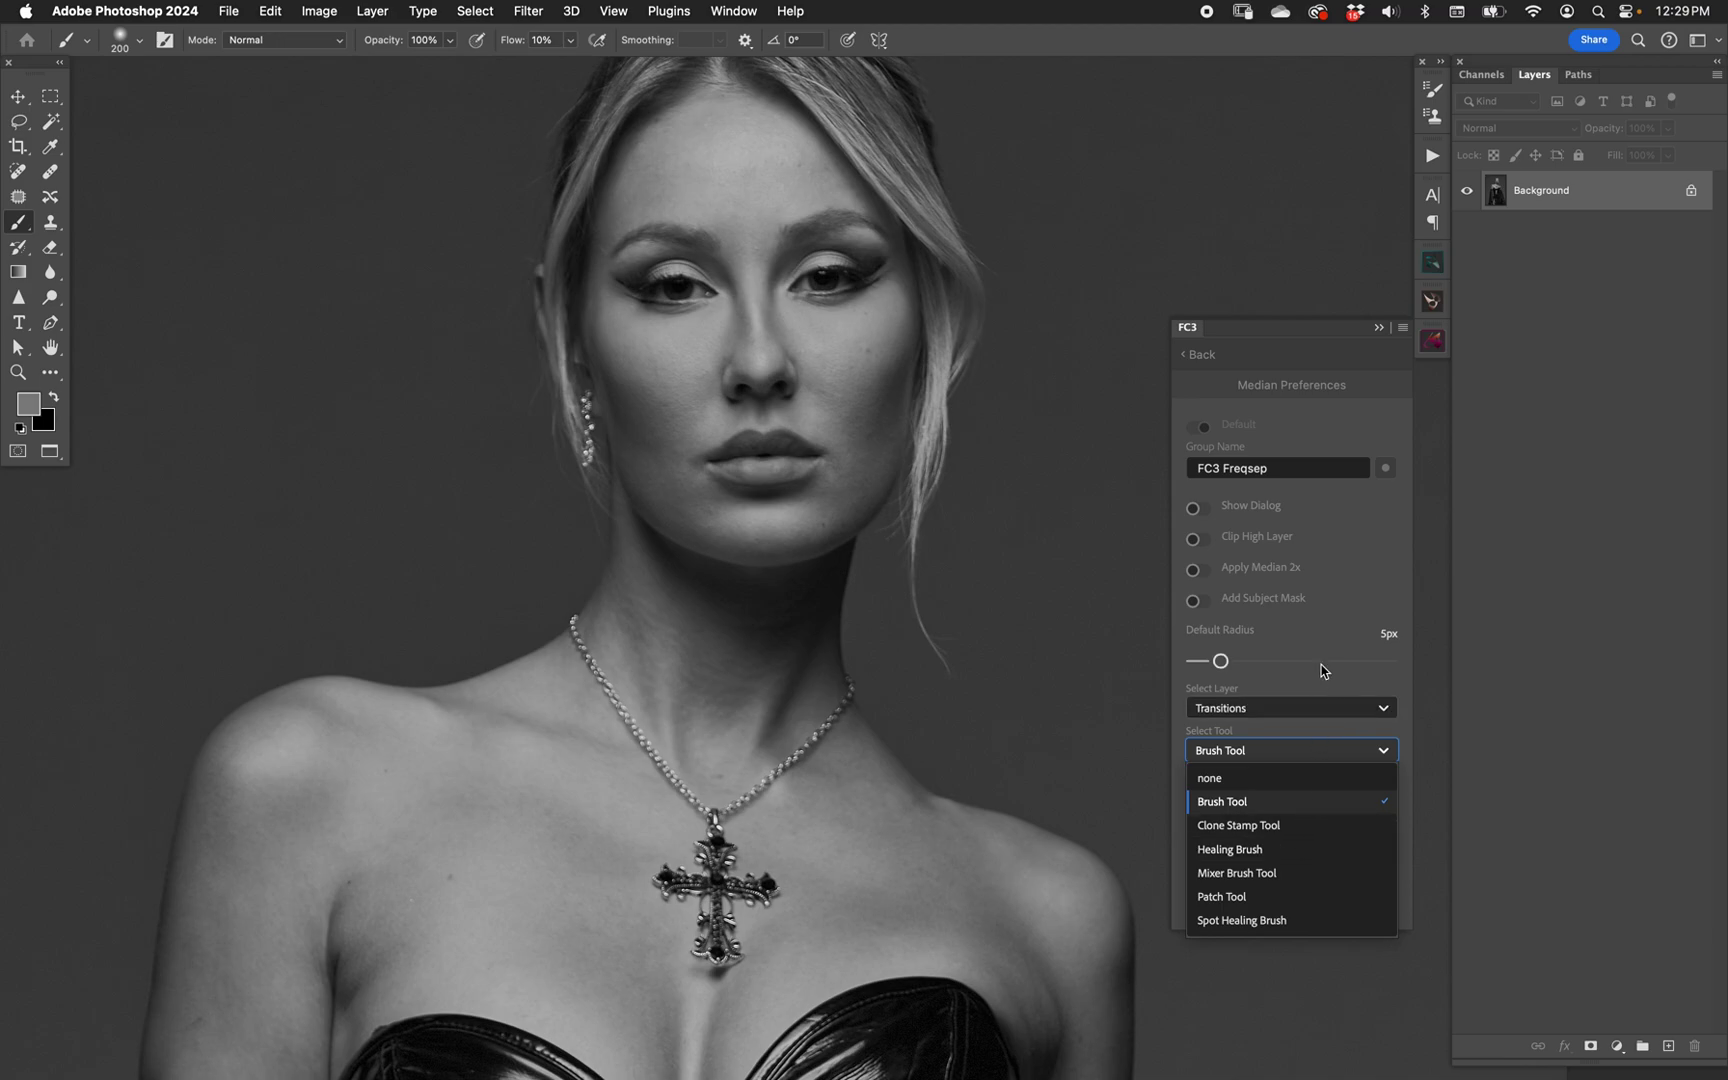
left_click_drag(1327, 658, 1228, 662)
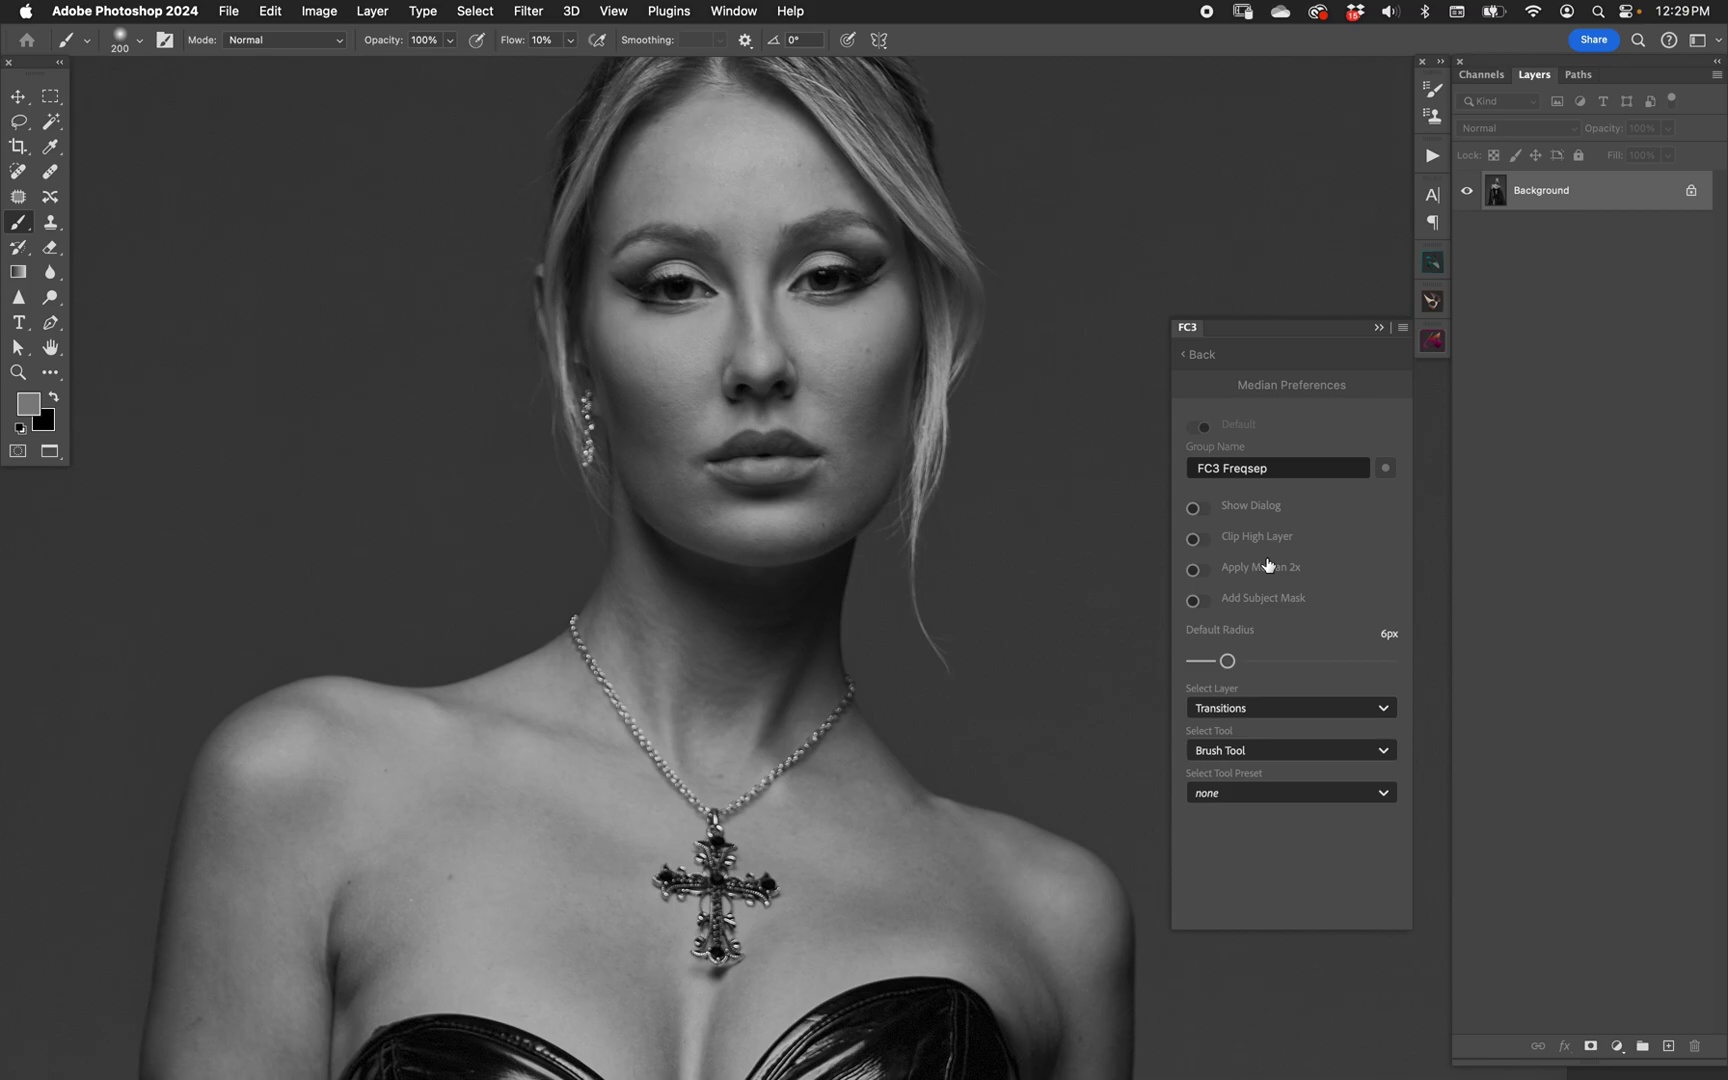
left_click(1247, 794)
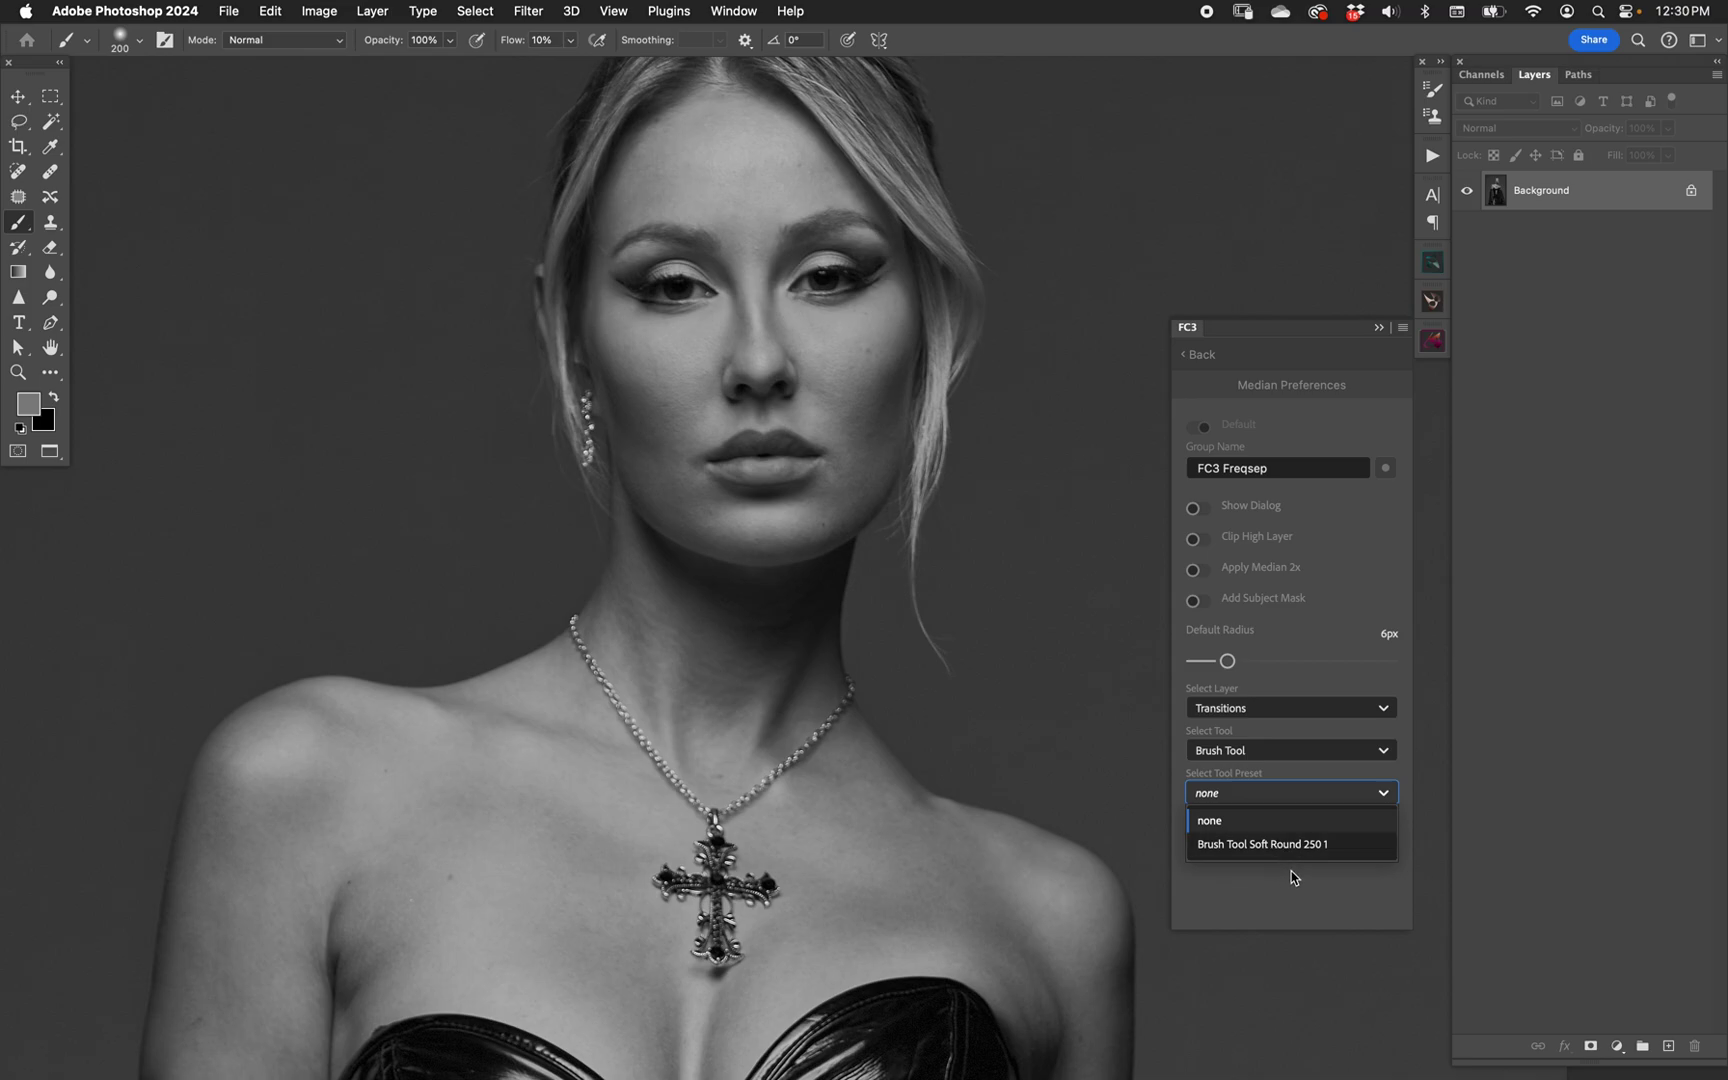
mouse_move(1228, 661)
left_mouse_down()
mouse_move(1343, 661)
mouse_move(1220, 661)
left_mouse_up()
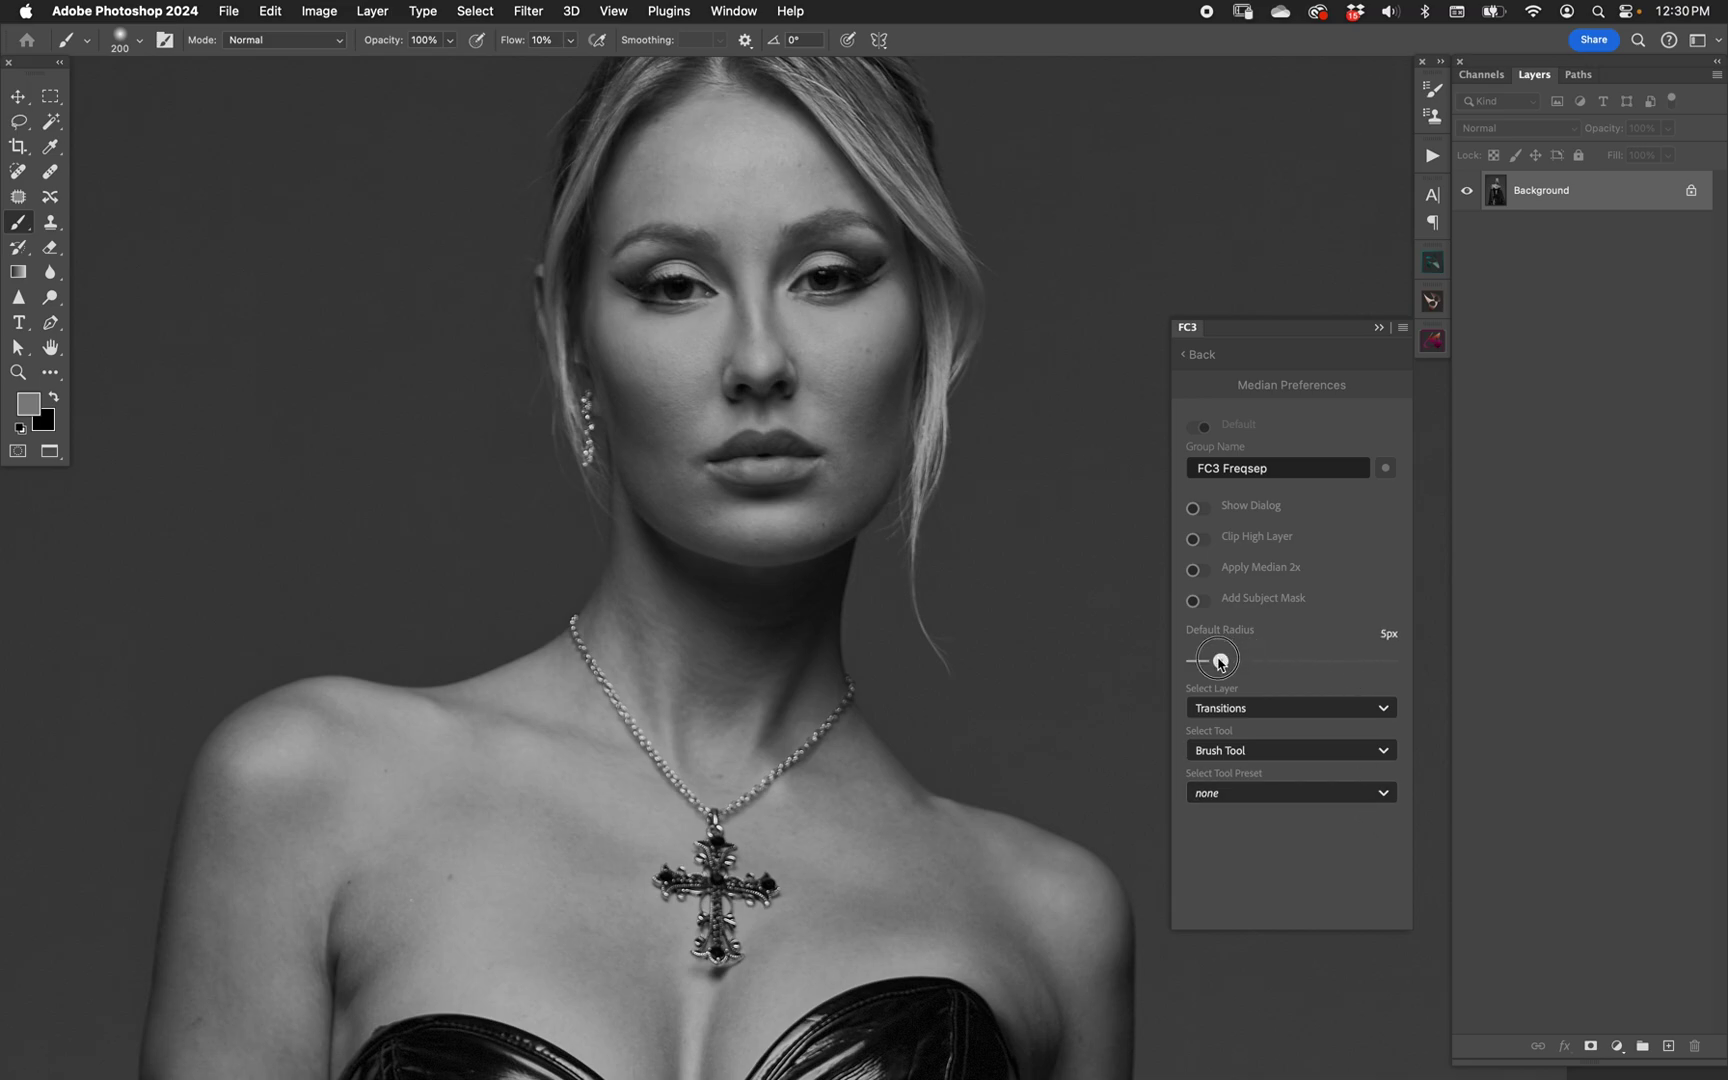
left_click(1199, 356)
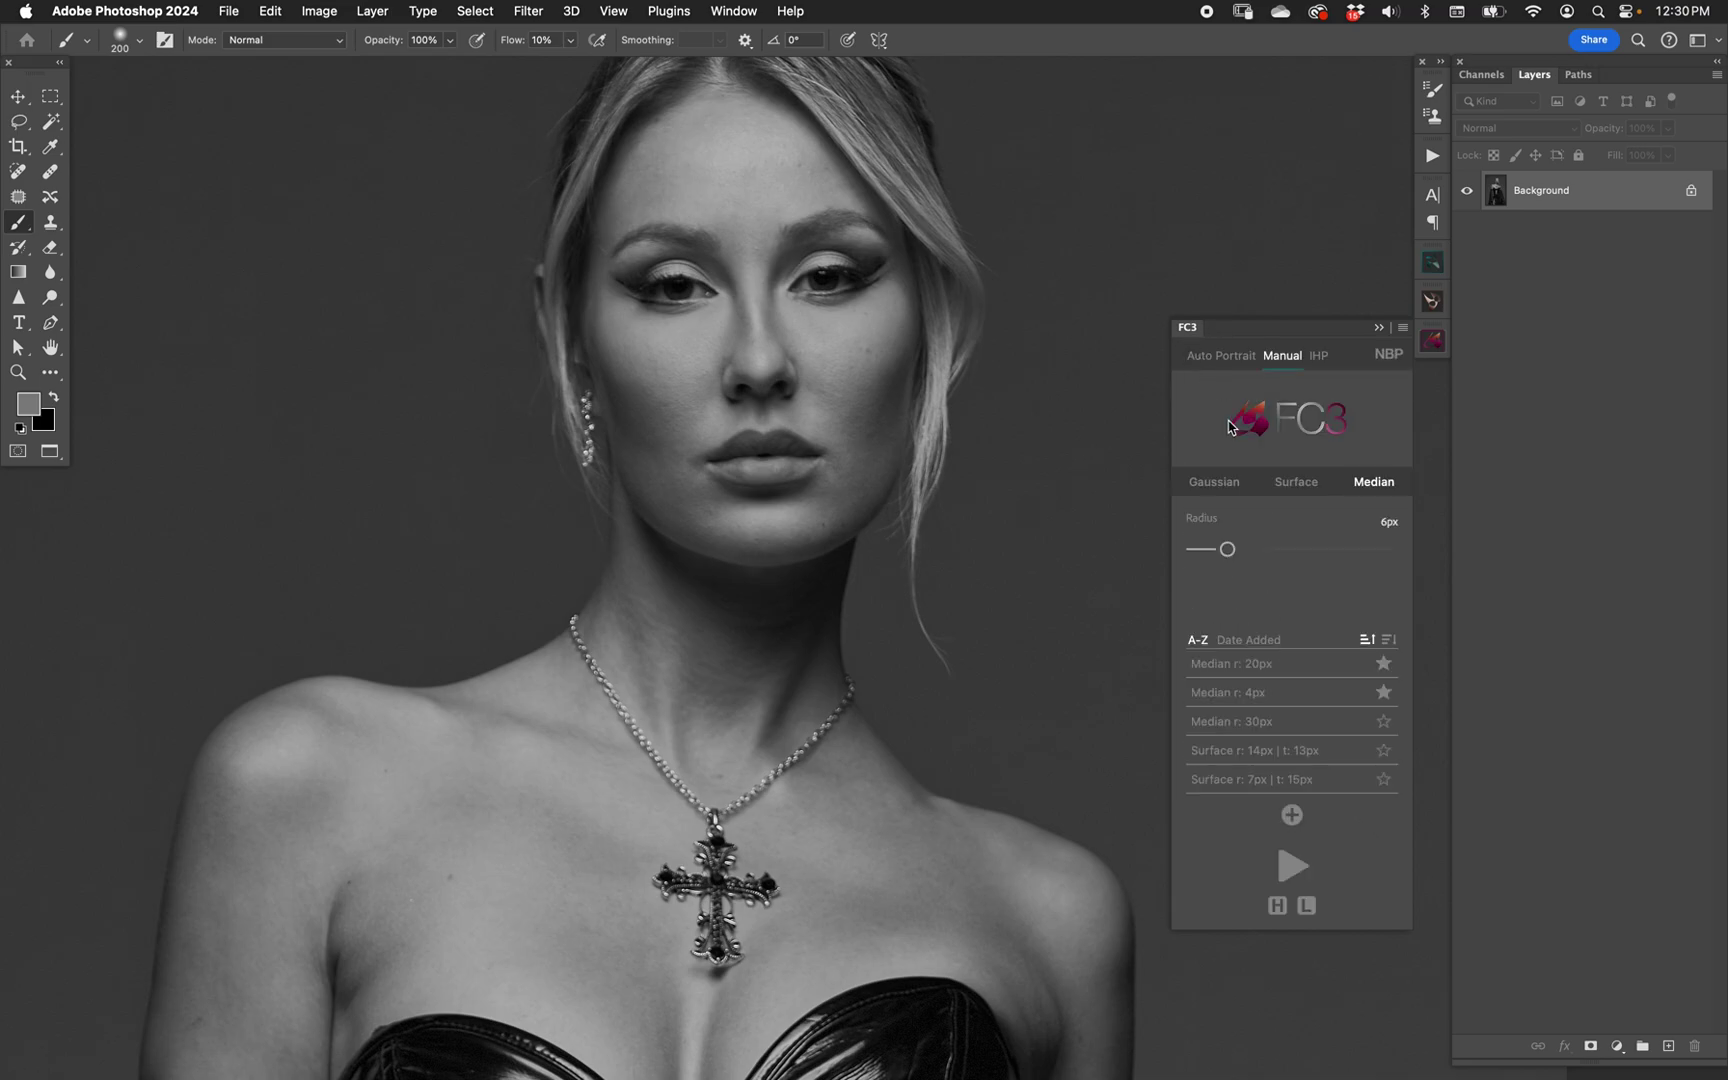
double_click(1298, 482)
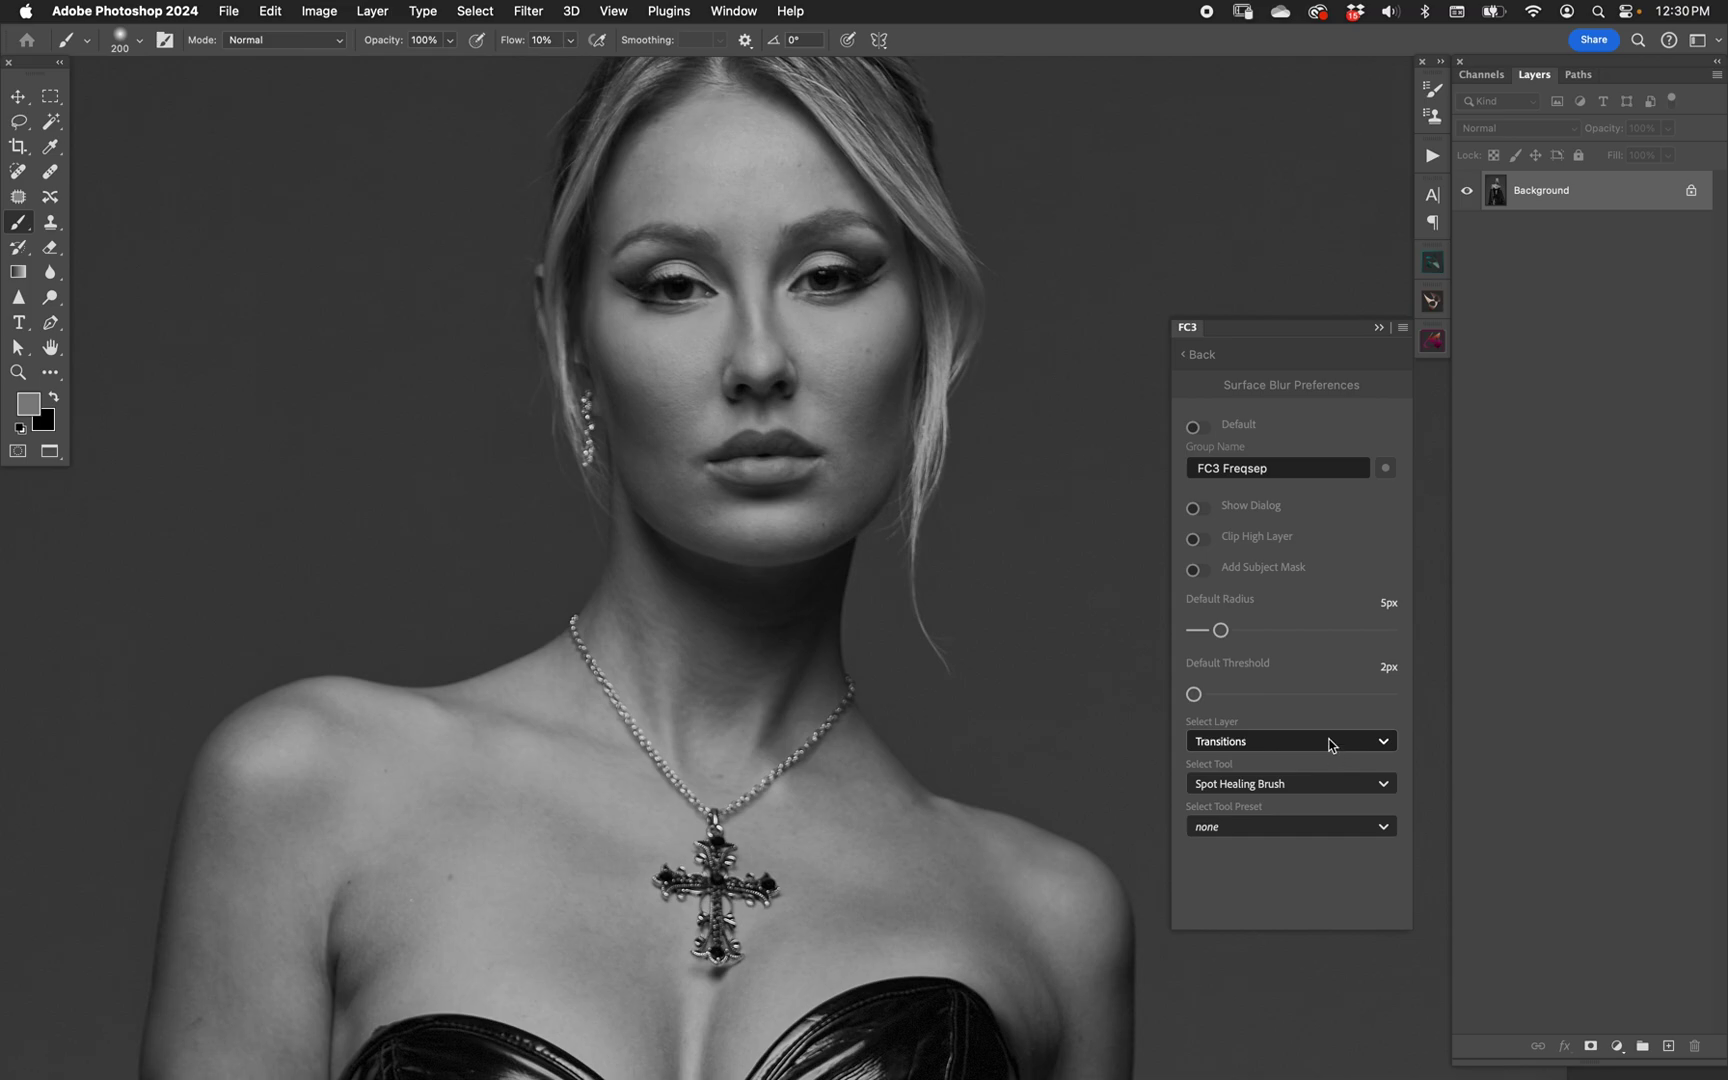
left_click(1199, 428)
left_click(1199, 428)
left_click(1200, 354)
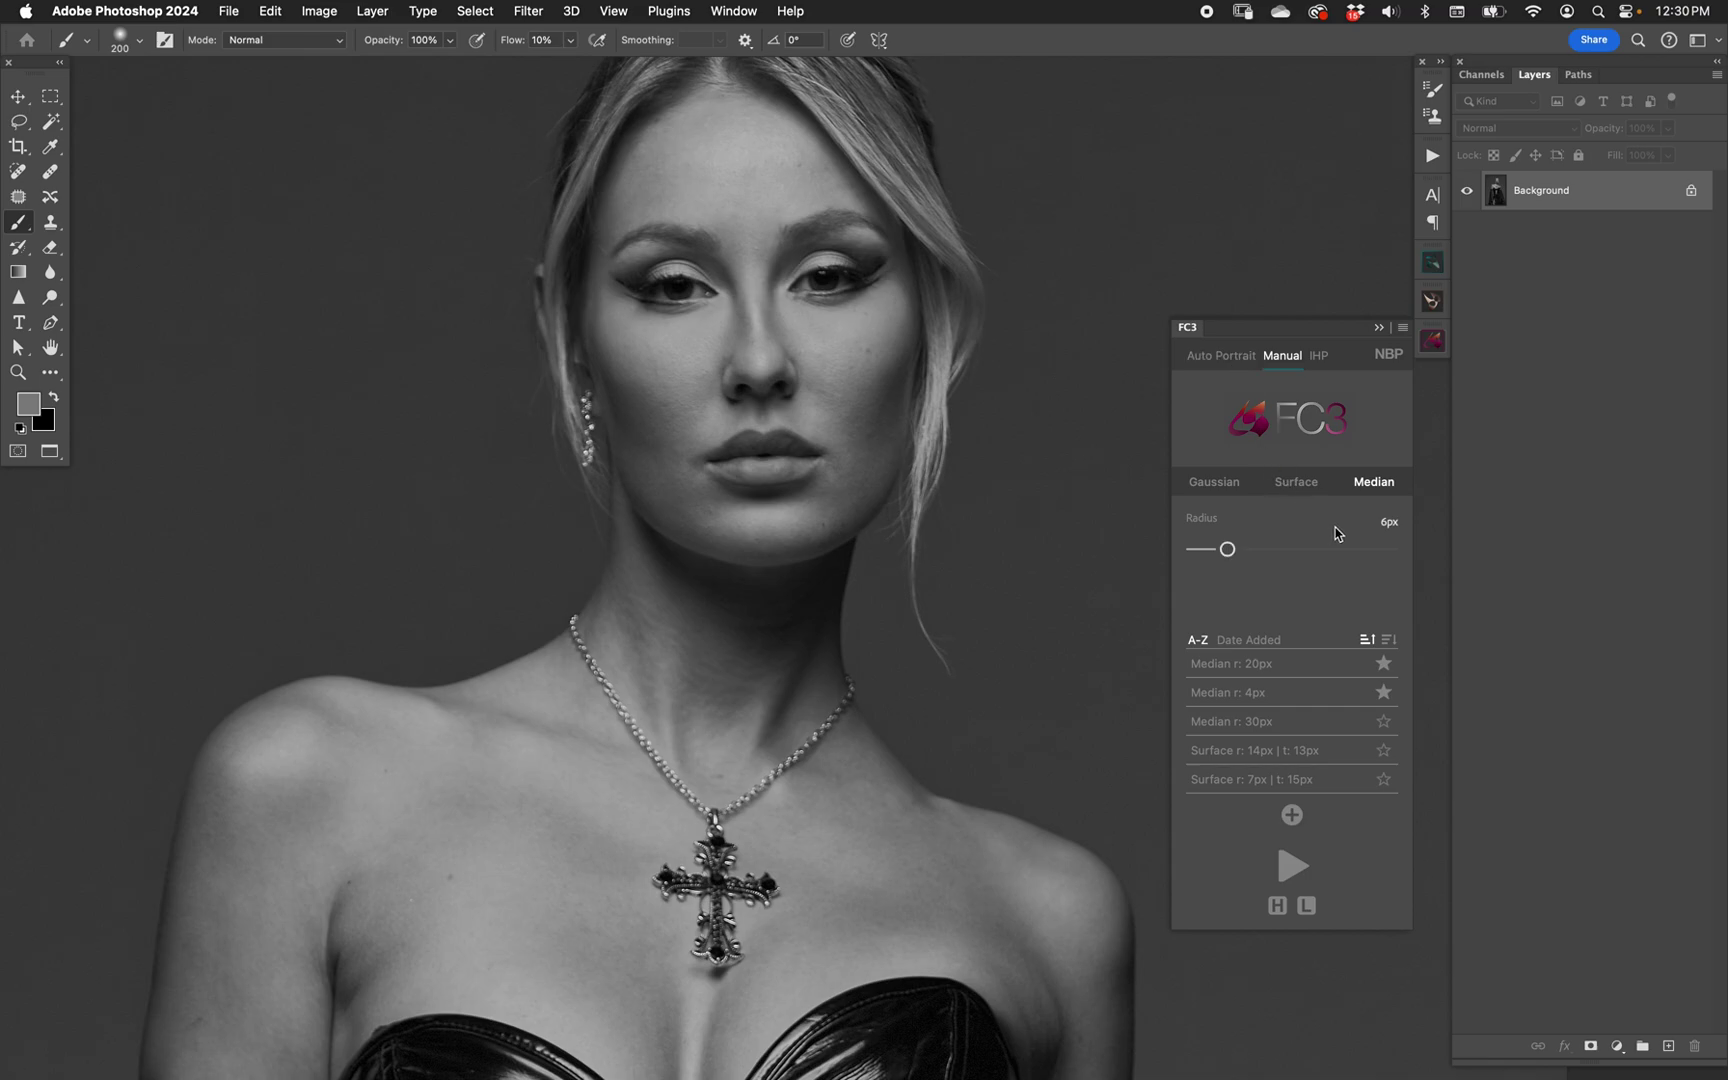
left_click(1236, 484)
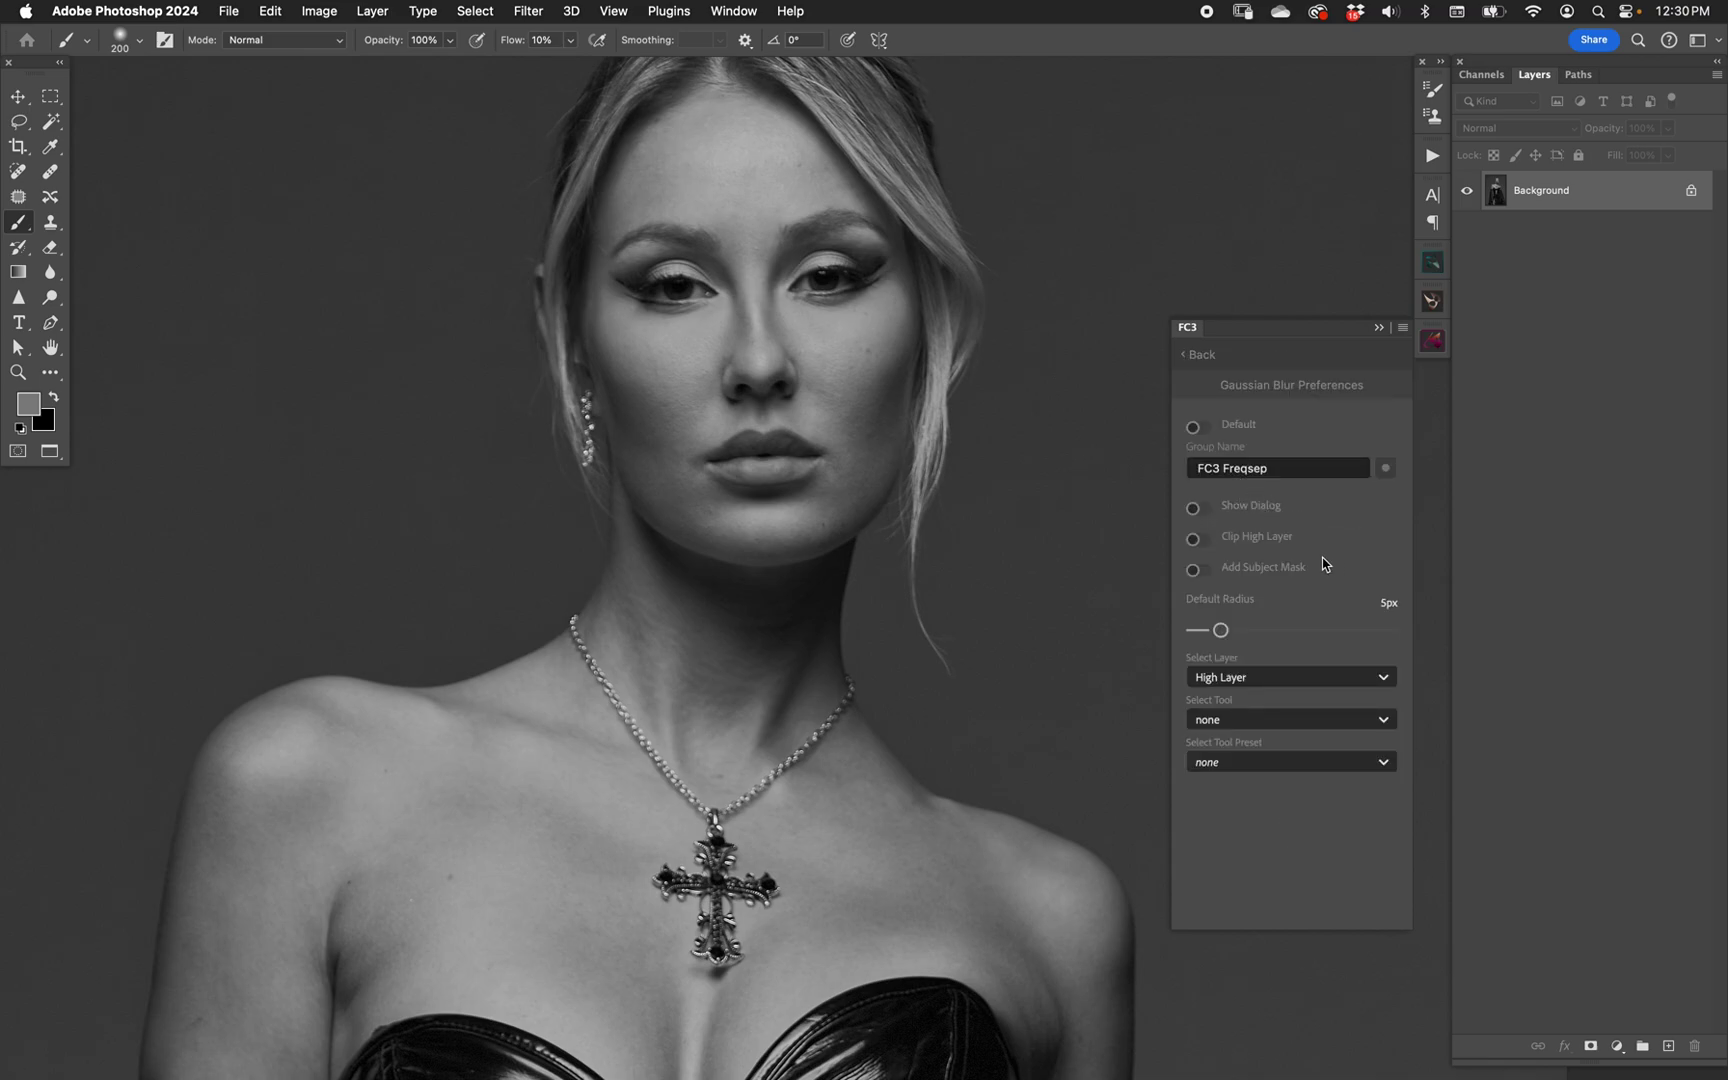
left_click(1200, 428)
left_click(1200, 354)
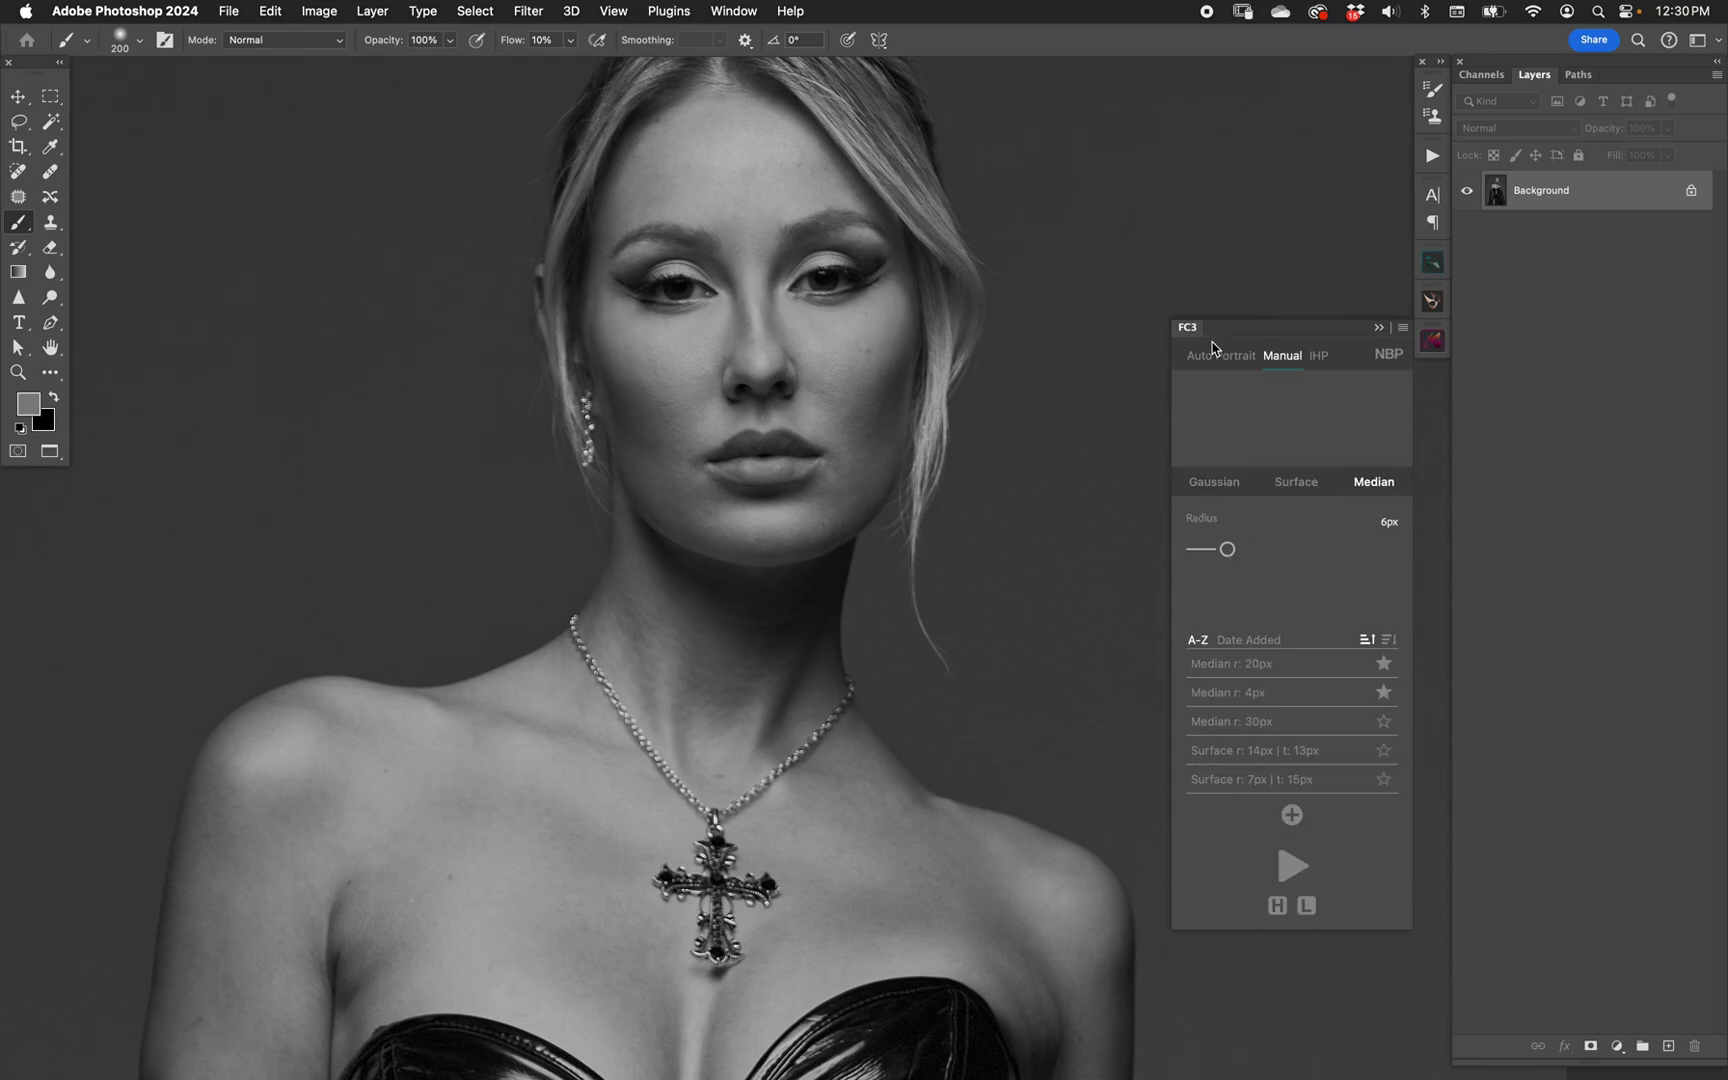
left_click(1378, 483)
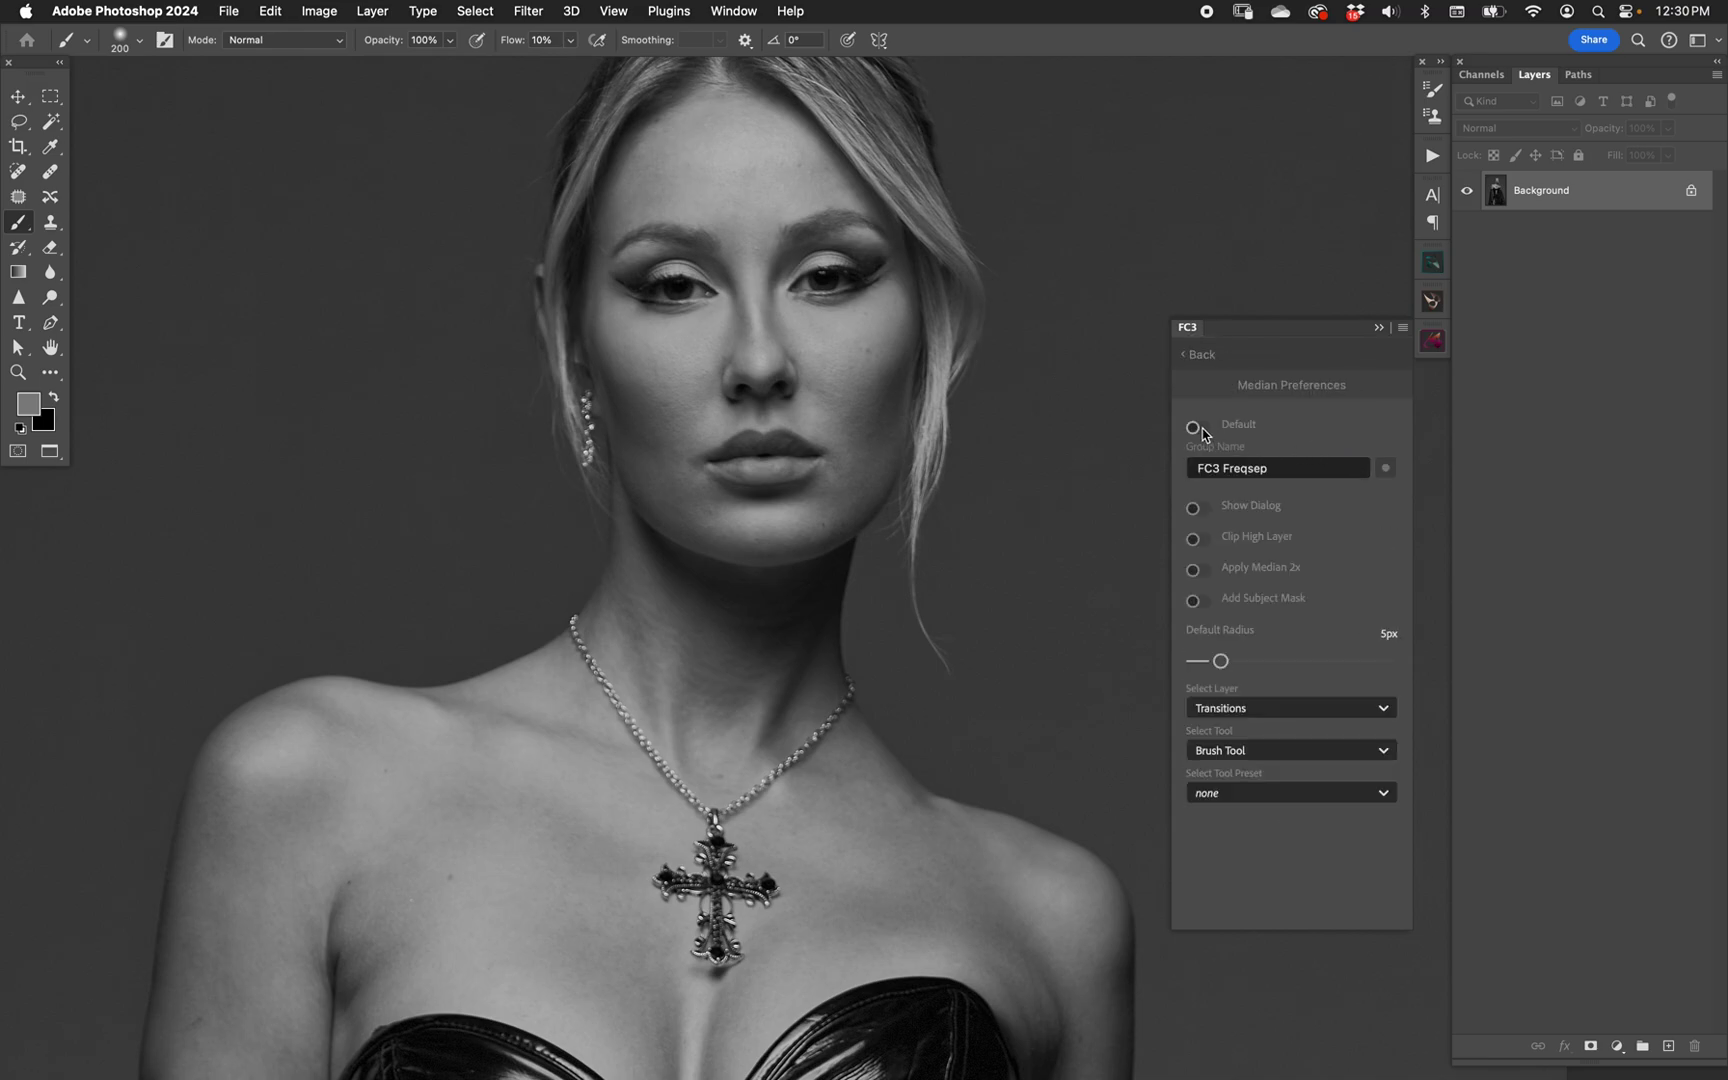
left_click(1202, 356)
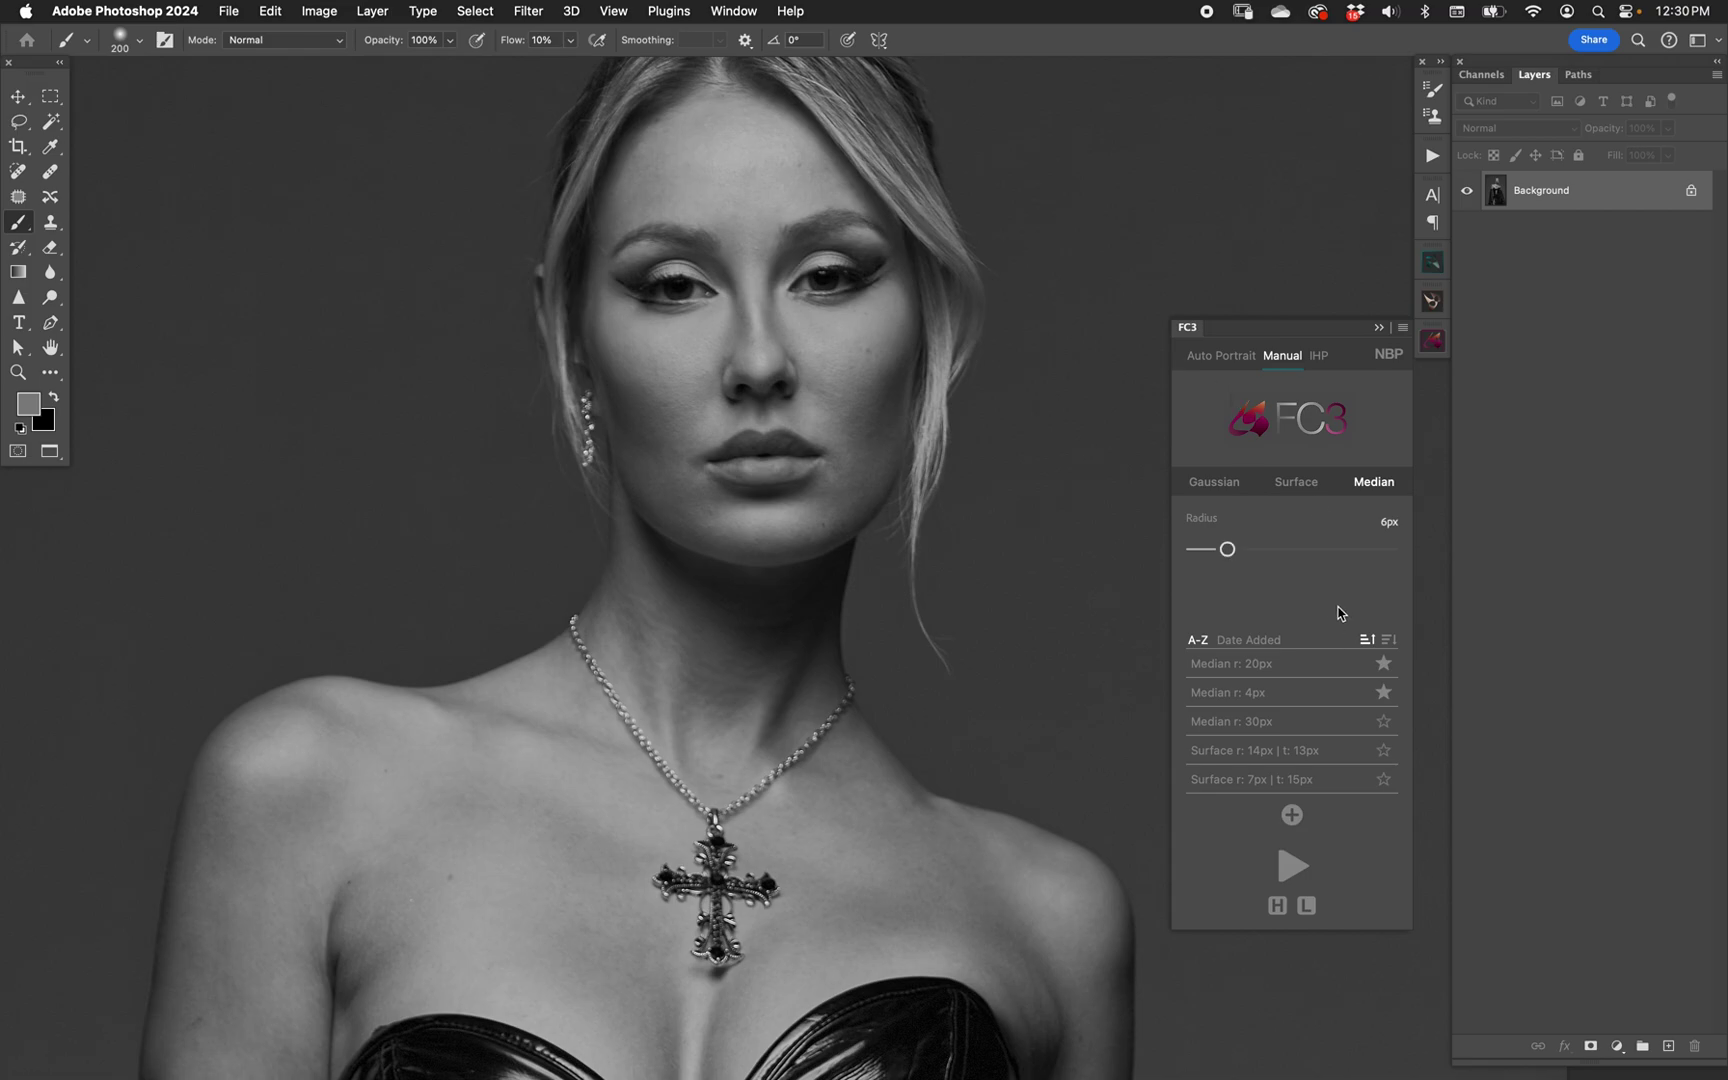